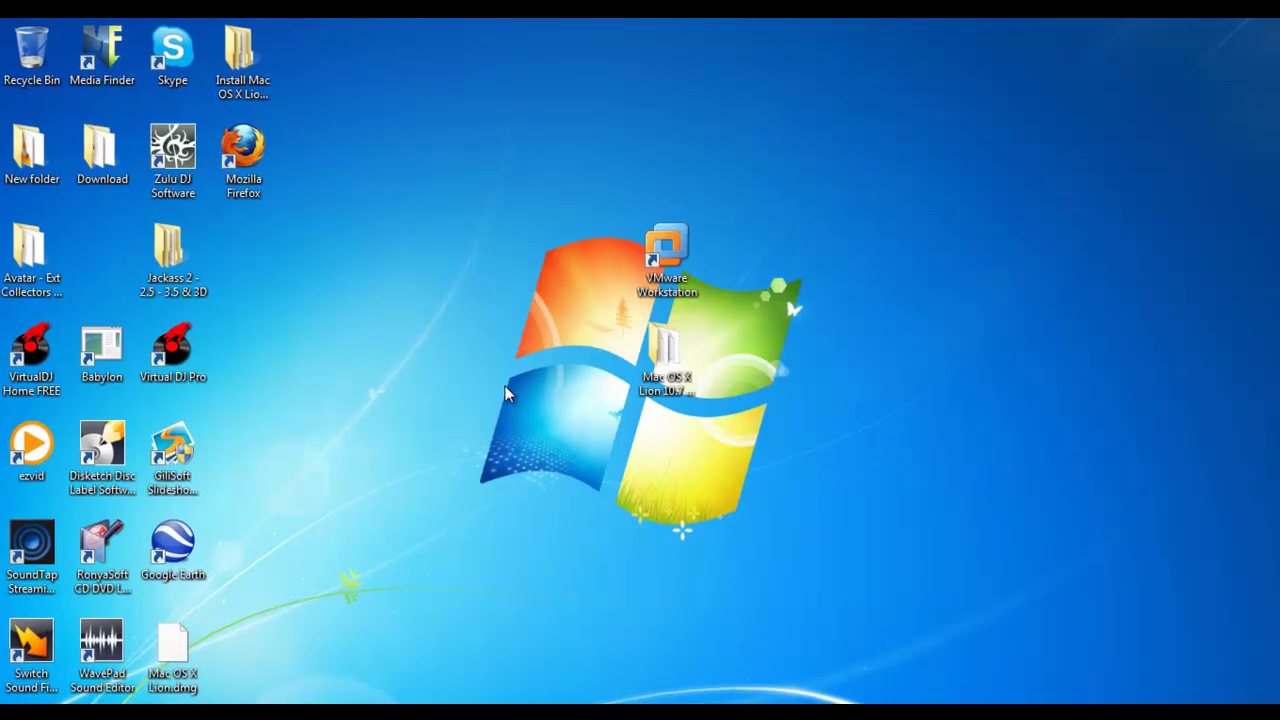
Drag-select the VMware Workstation shortcut and the Mac OS X Lion icons on the desktop.
{"action": "left_click_drag", "start_coordinate": [569, 195], "coordinate": [814, 393]}
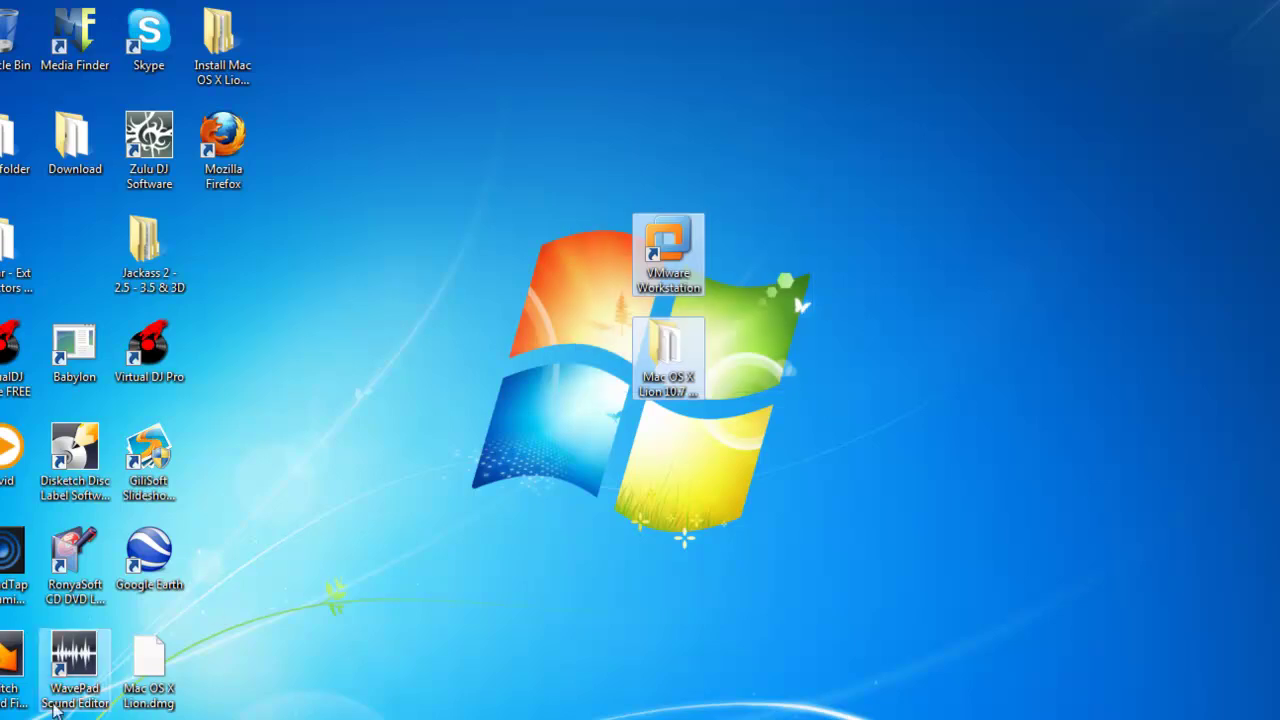
Search the Start menu for 'utor' and launch µTorrent from the results.
{"action": "left_click", "coordinate": [25, 719]}
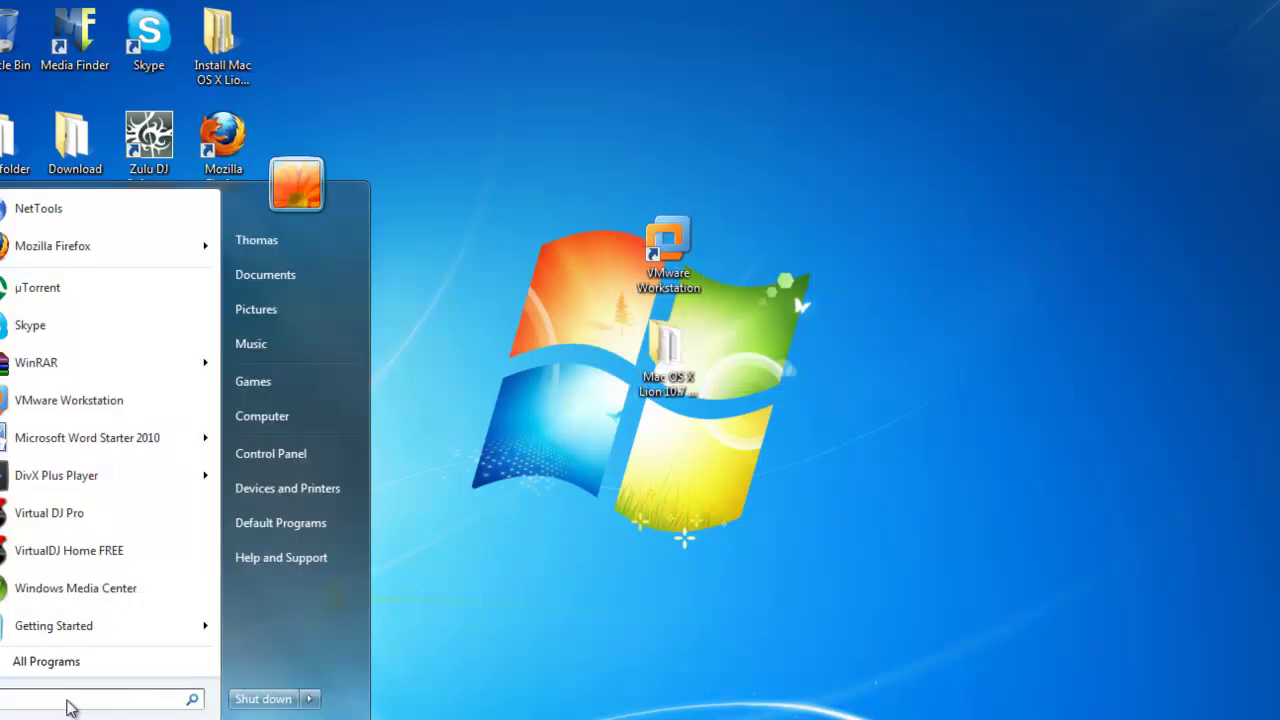
{"action": "type", "text": "w"}
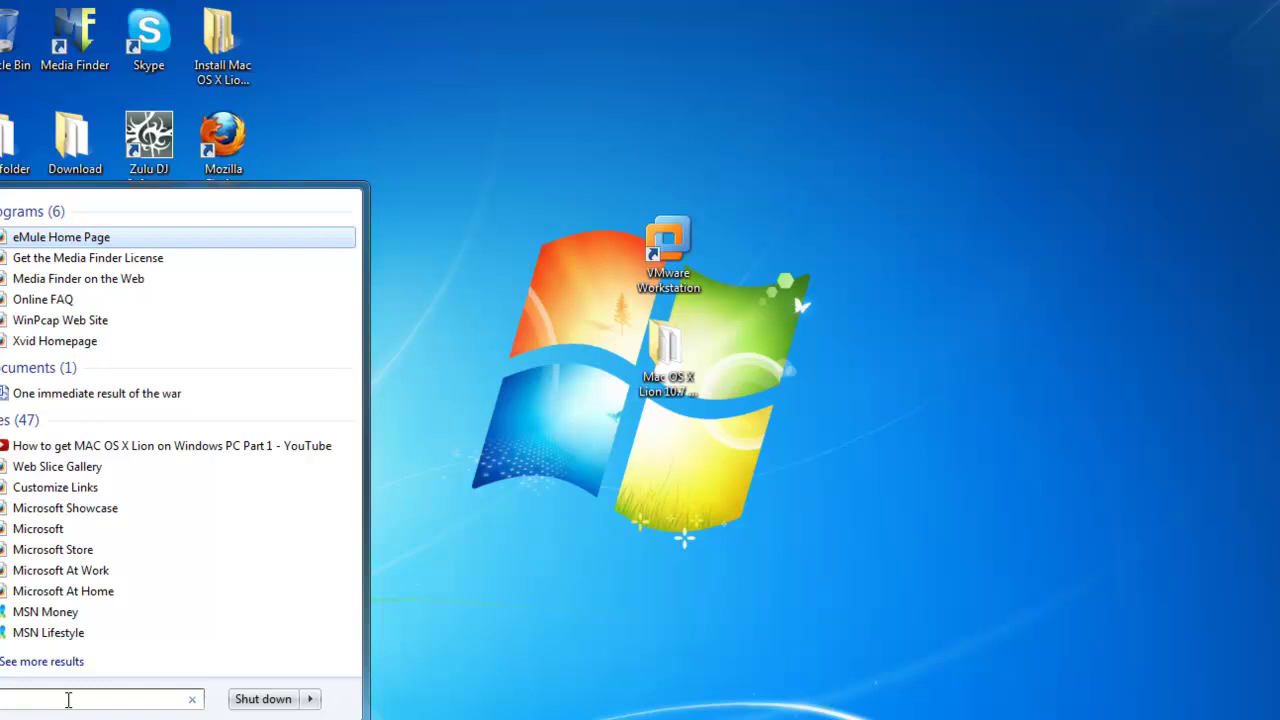
{"action": "key", "text": "BackSpace"}
{"action": "type", "text": "u"}
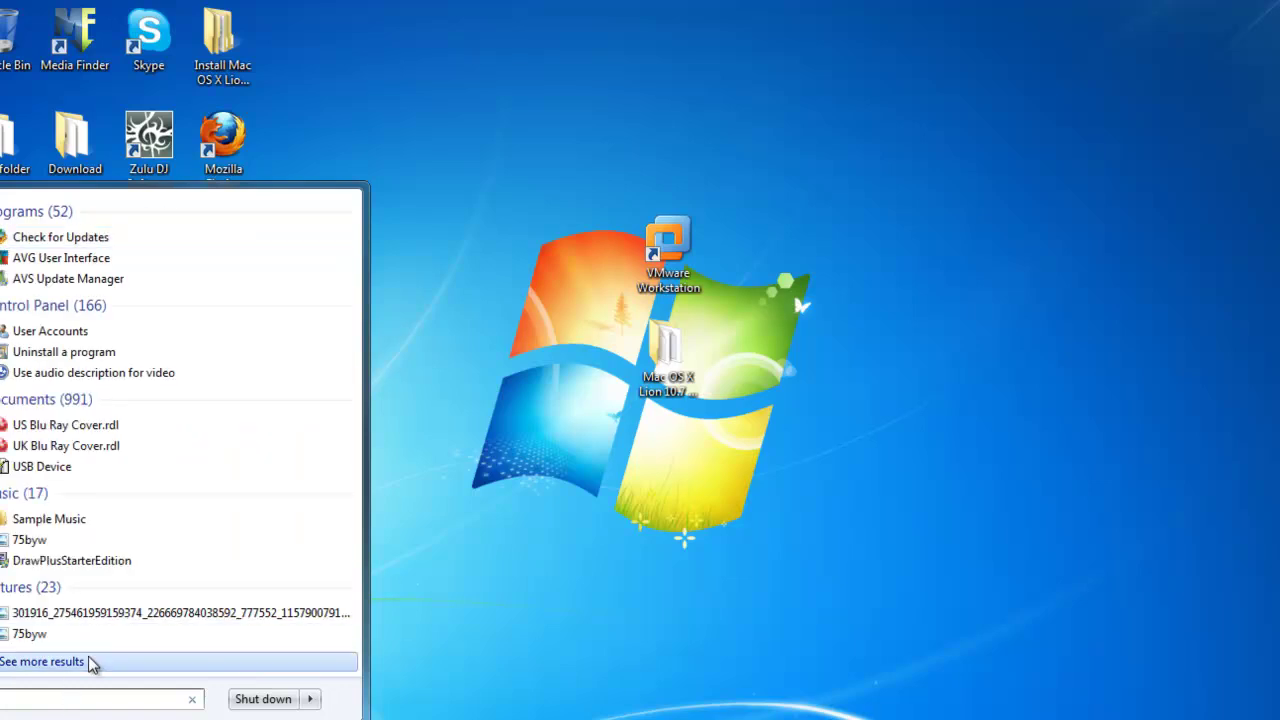
{"action": "type", "text": "tor"}
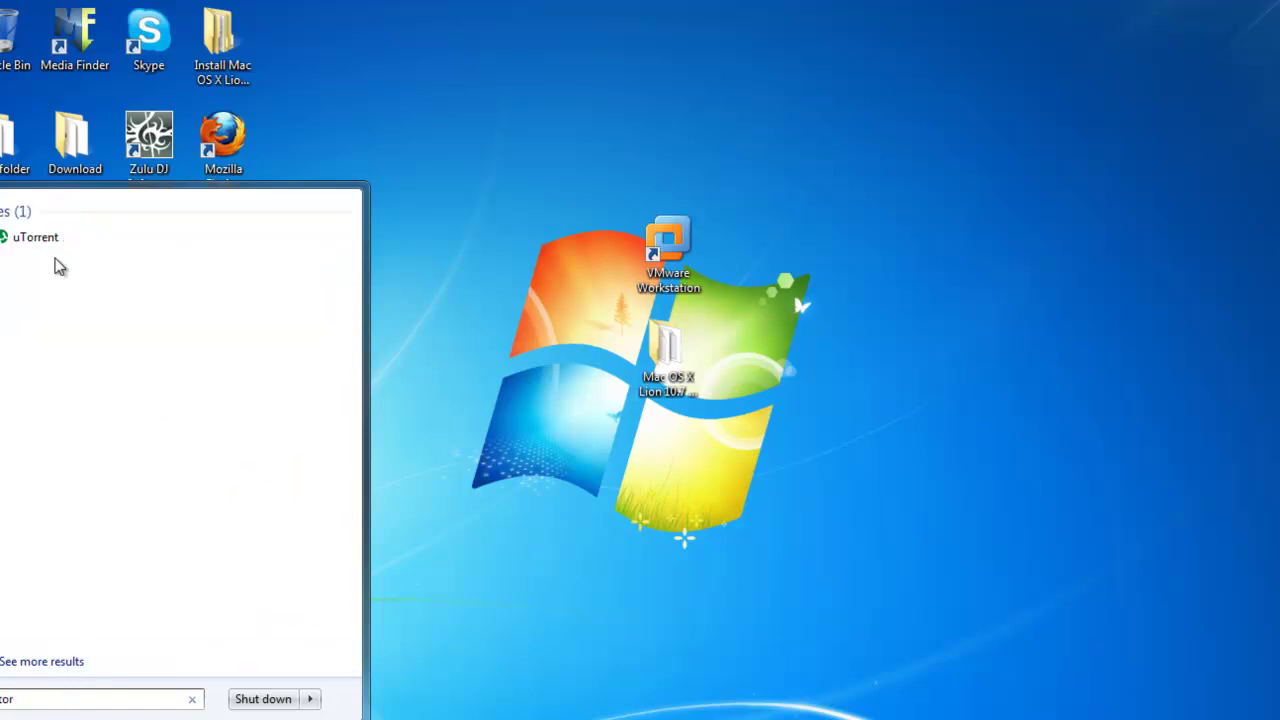
{"action": "left_click", "coordinate": [33, 240]}
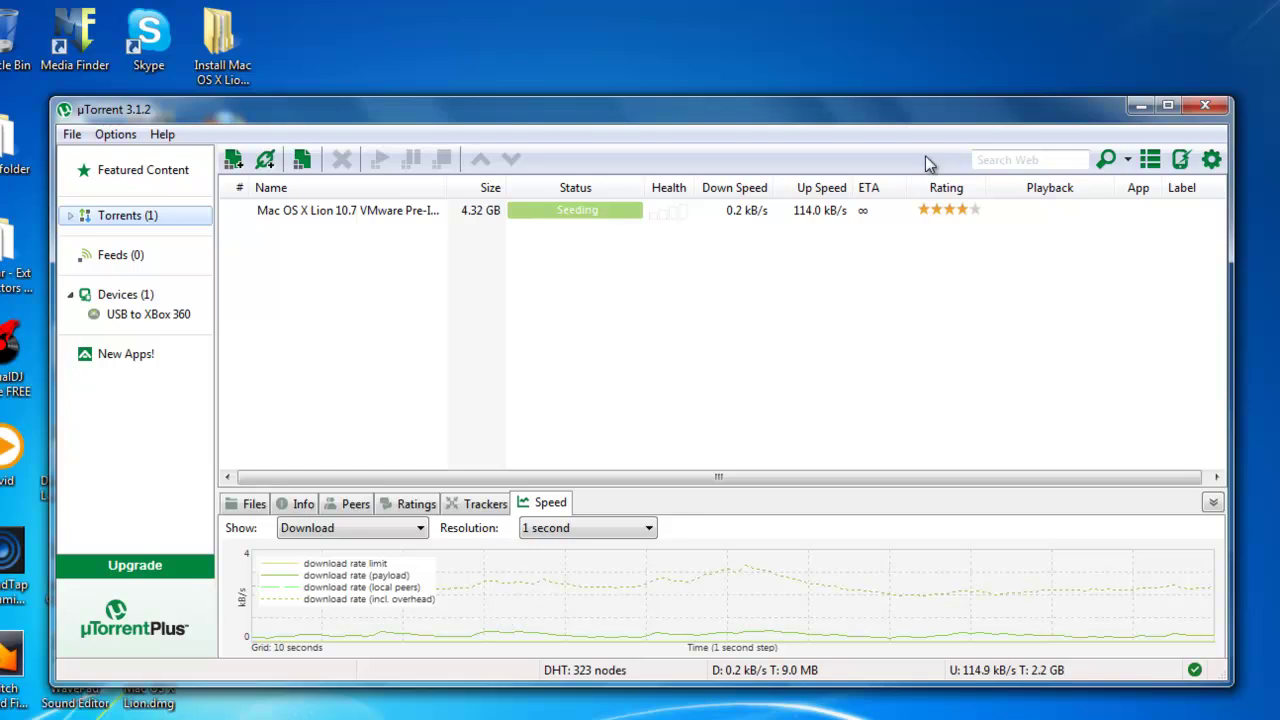
{"action": "left_click", "coordinate": [418, 212]}
{"action": "left_click", "coordinate": [454, 276]}
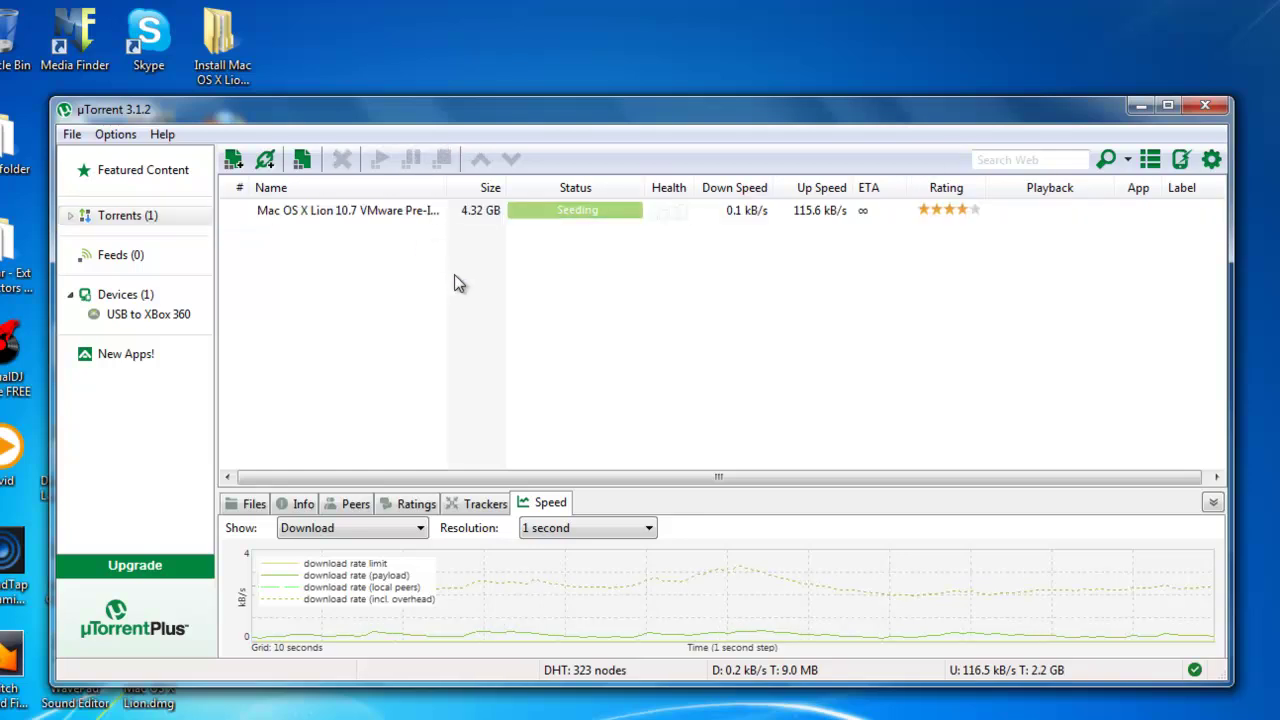
{"action": "left_click", "coordinate": [413, 218]}
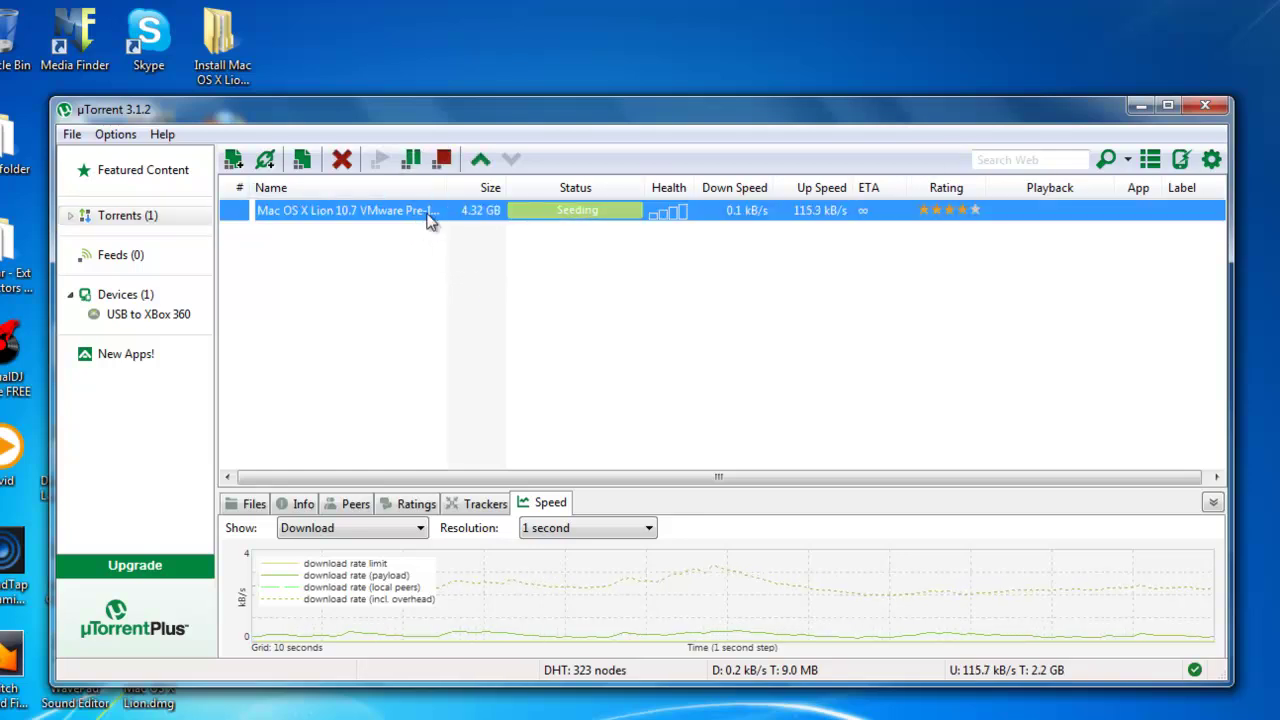
{"action": "left_click", "coordinate": [563, 286]}
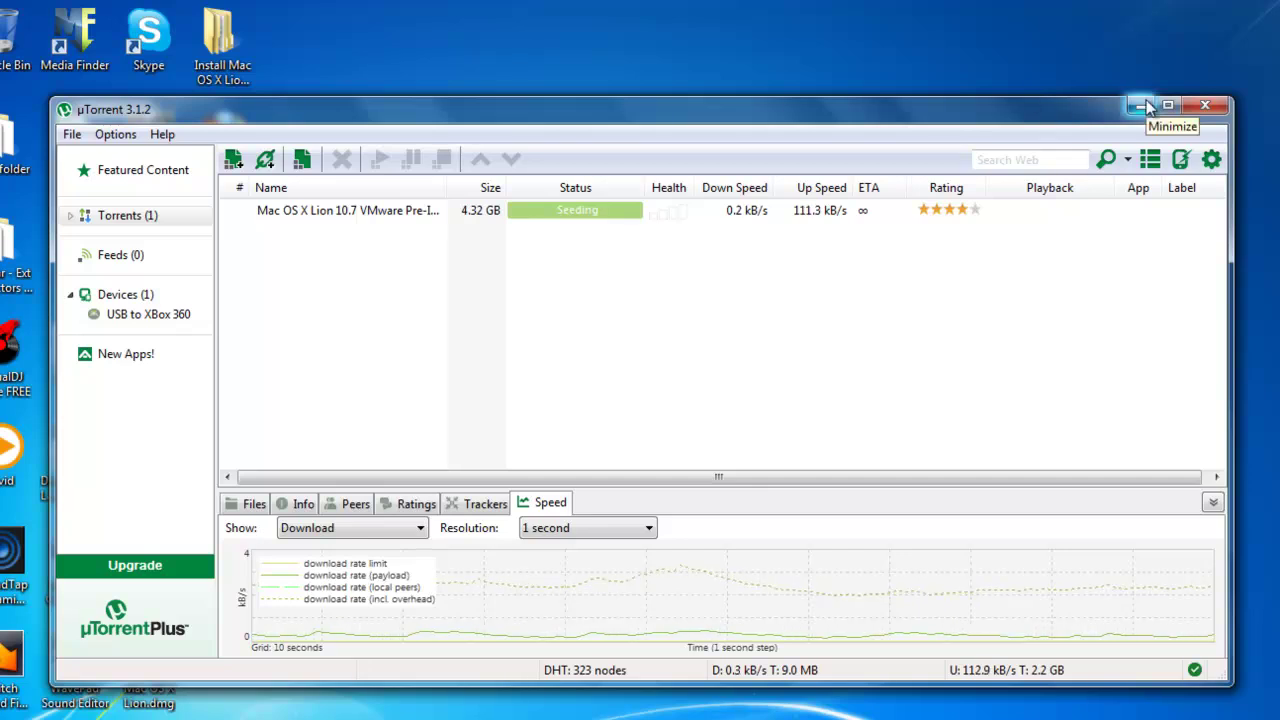
{"action": "left_click", "coordinate": [1140, 106]}
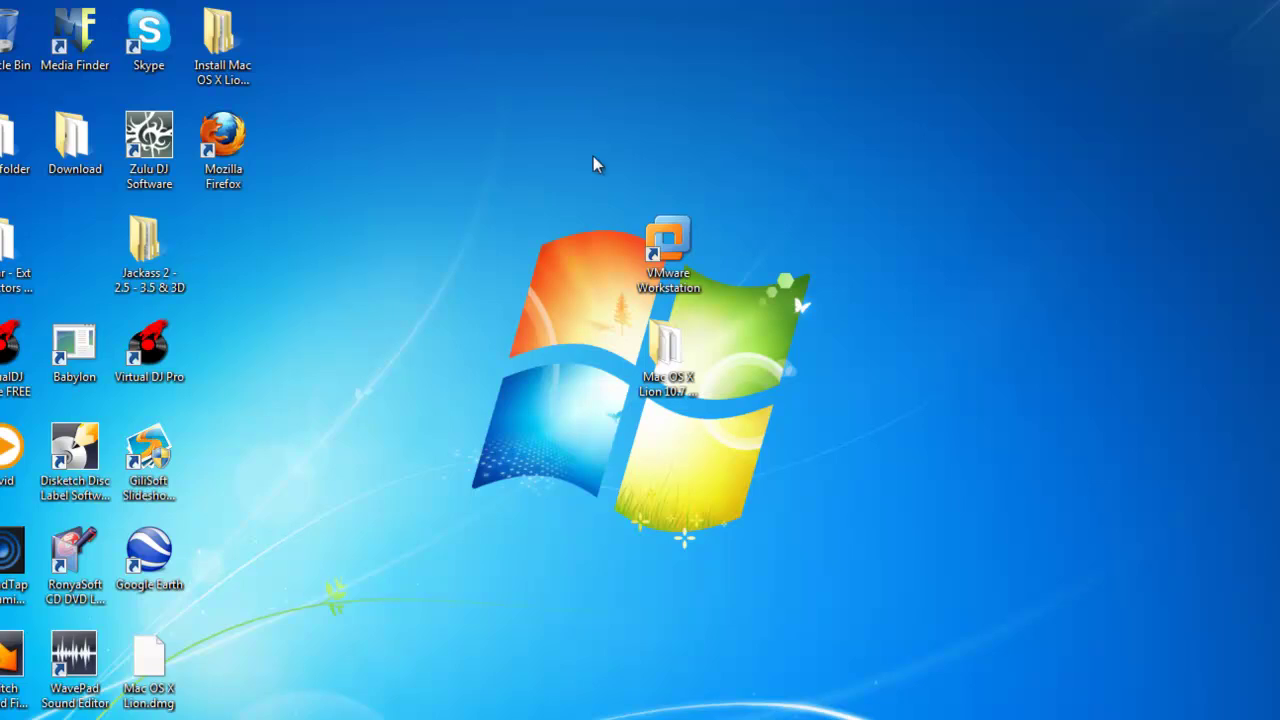
{"action": "left_click_drag", "start_coordinate": [607, 160], "coordinate": [720, 523]}
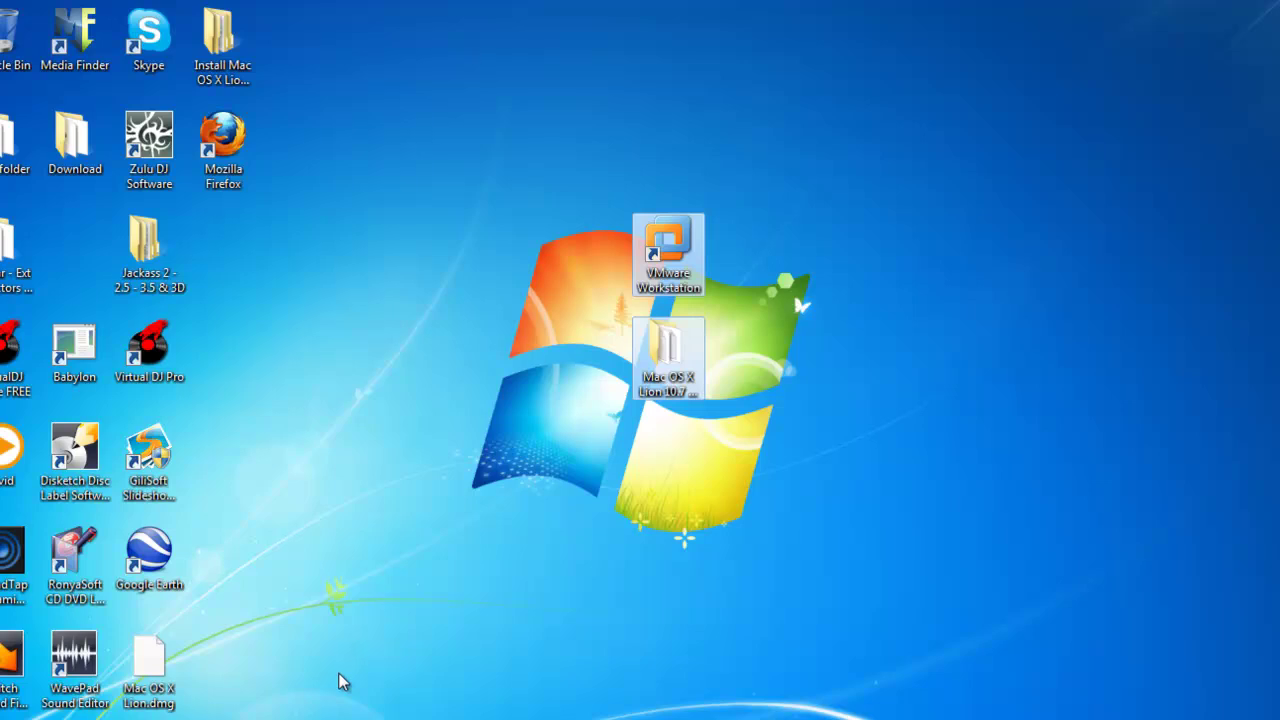
{"action": "left_click", "coordinate": [440, 714]}
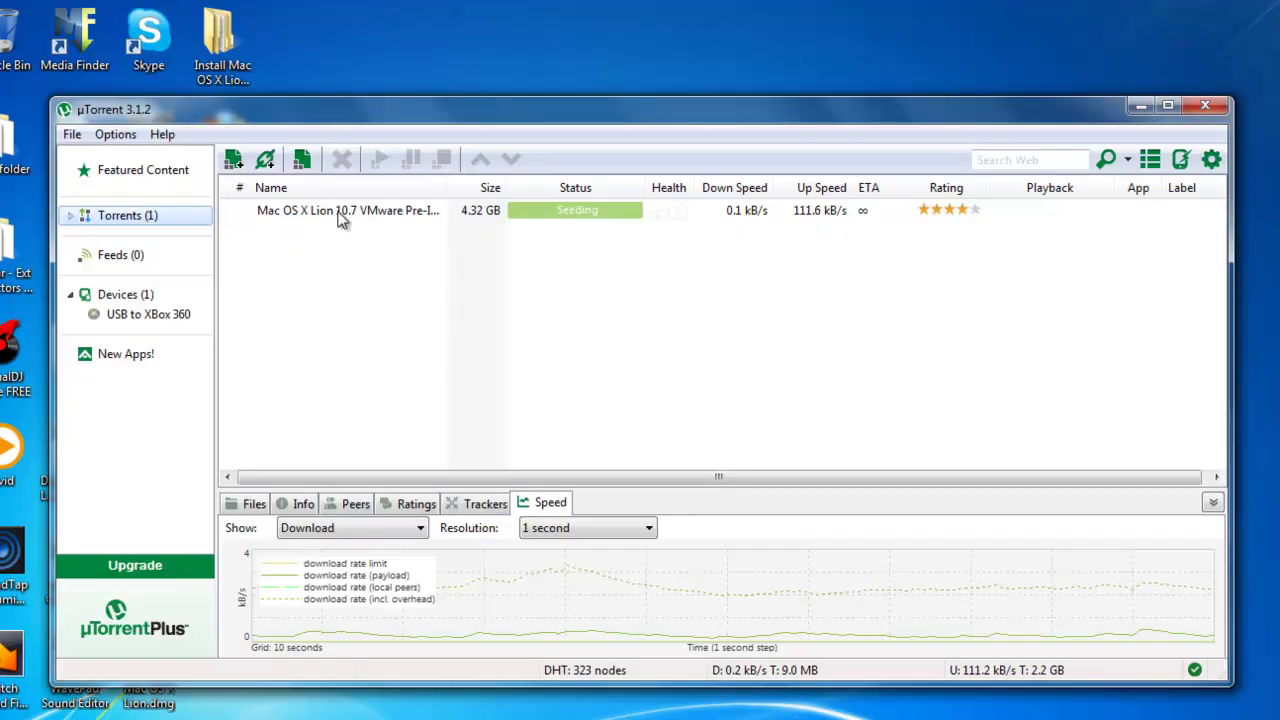
{"action": "left_click_drag", "start_coordinate": [261, 118], "coordinate": [266, 156]}
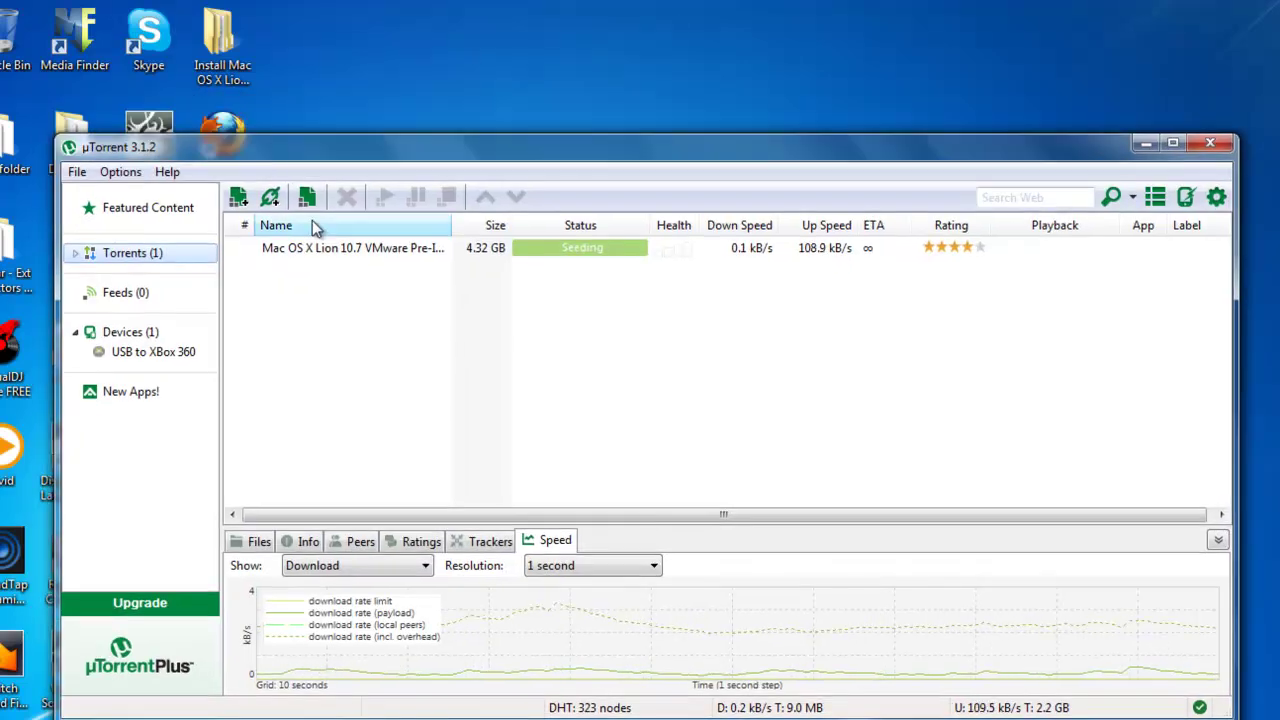
{"action": "left_click", "coordinate": [1146, 143]}
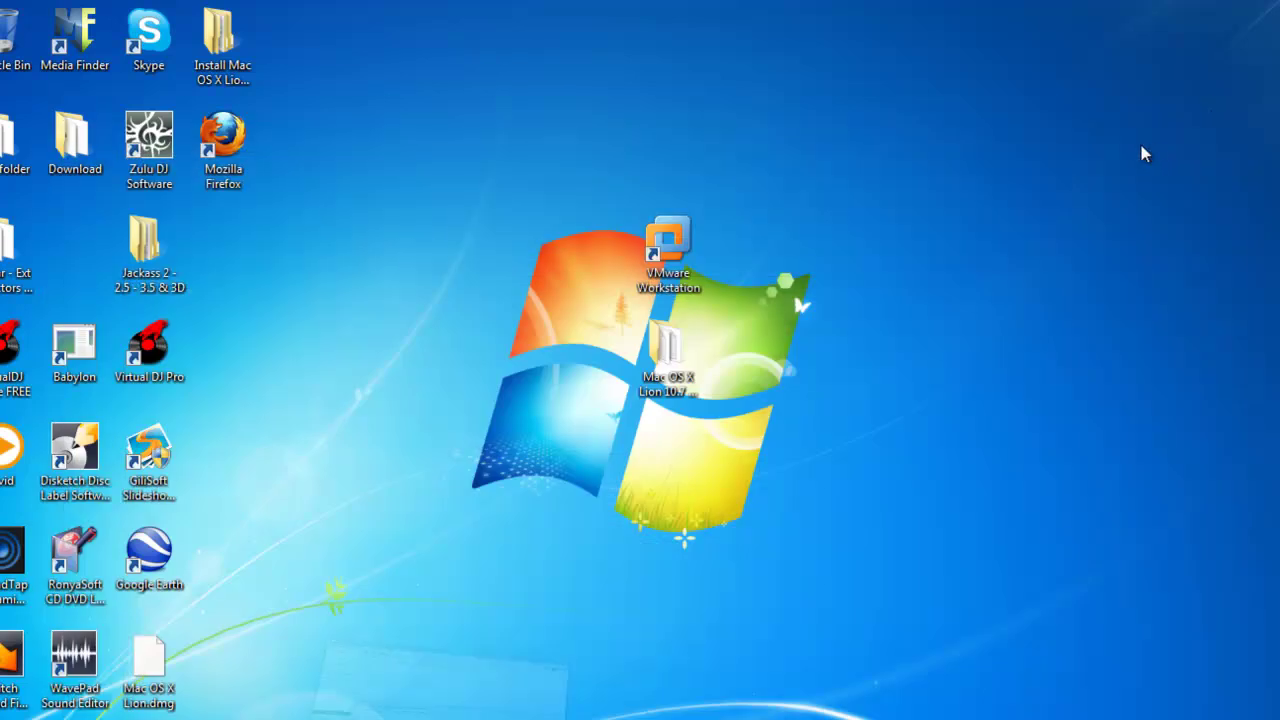
{"action": "key", "text": "super"}
{"action": "left_click", "coordinate": [265, 274]}
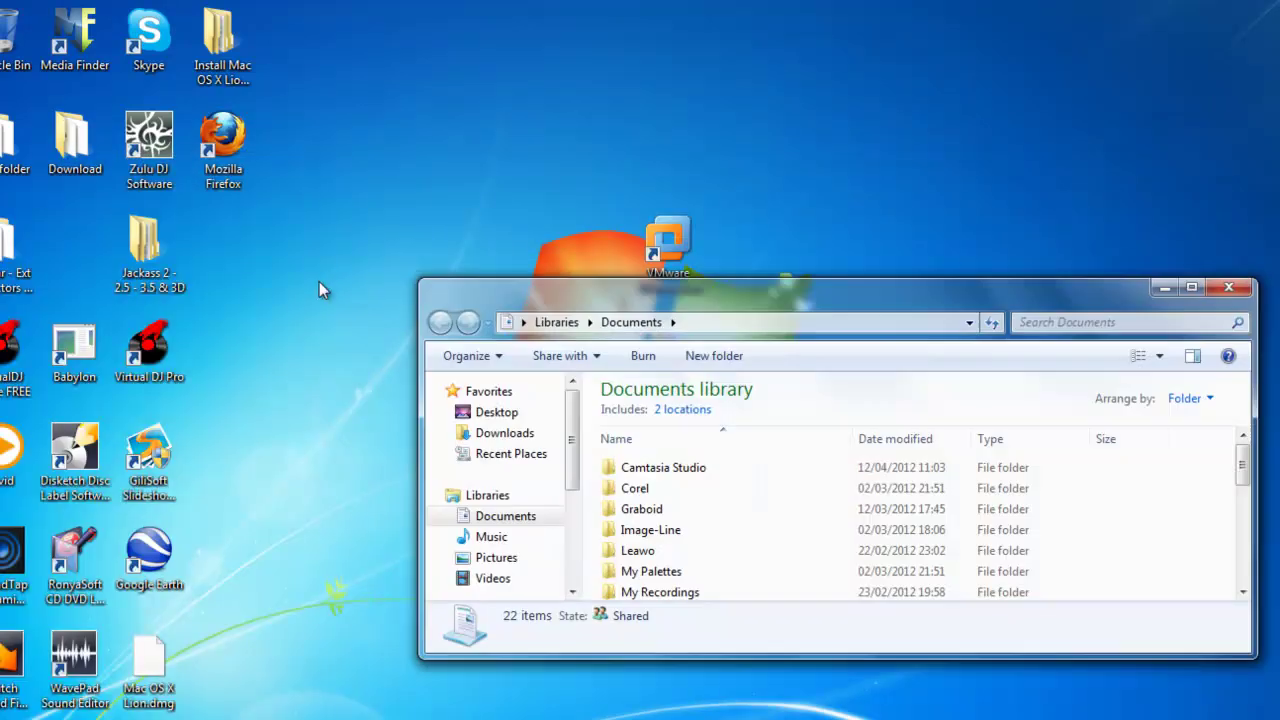
{"action": "left_click", "coordinate": [504, 435]}
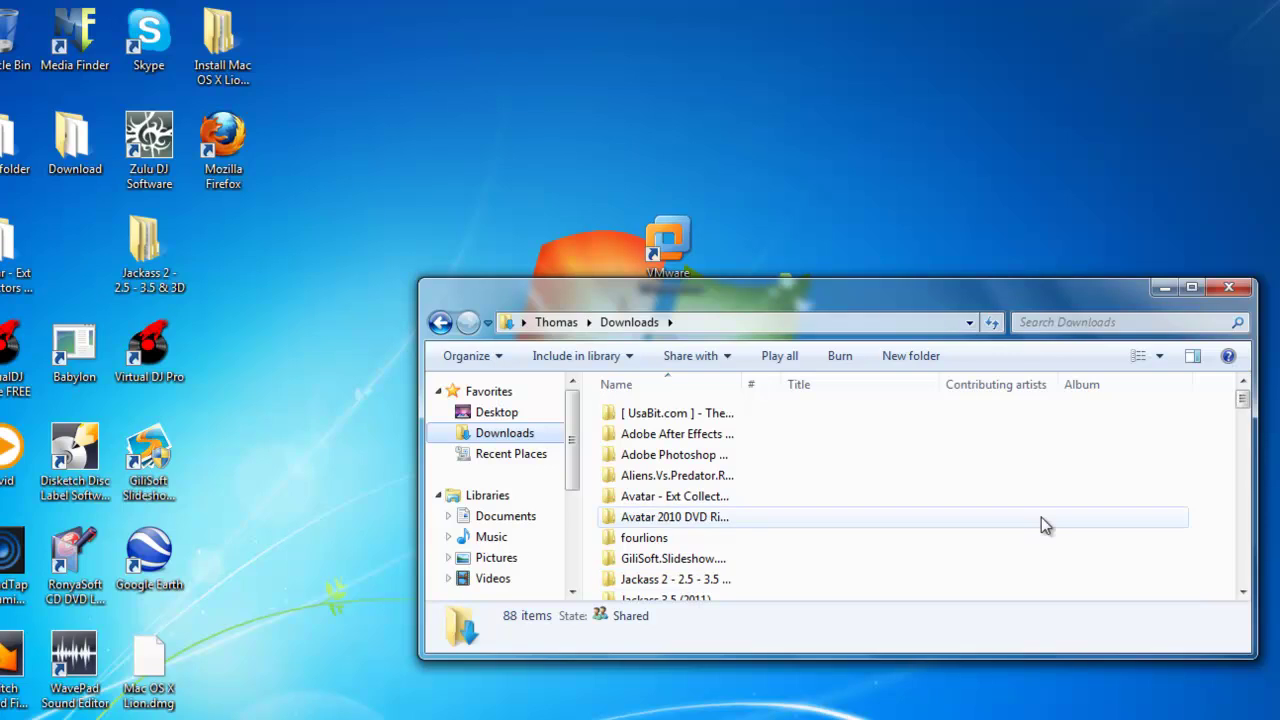
{"action": "left_click", "coordinate": [1242, 590]}
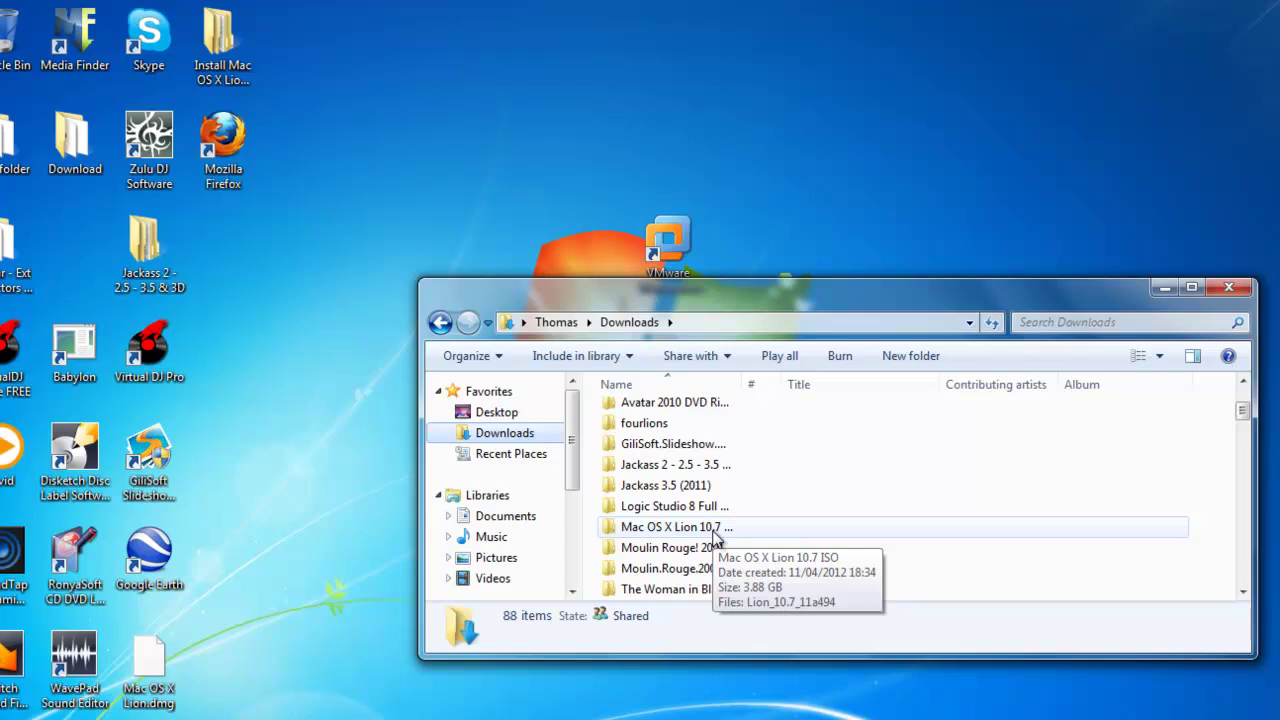
{"action": "right_click", "coordinate": [713, 537]}
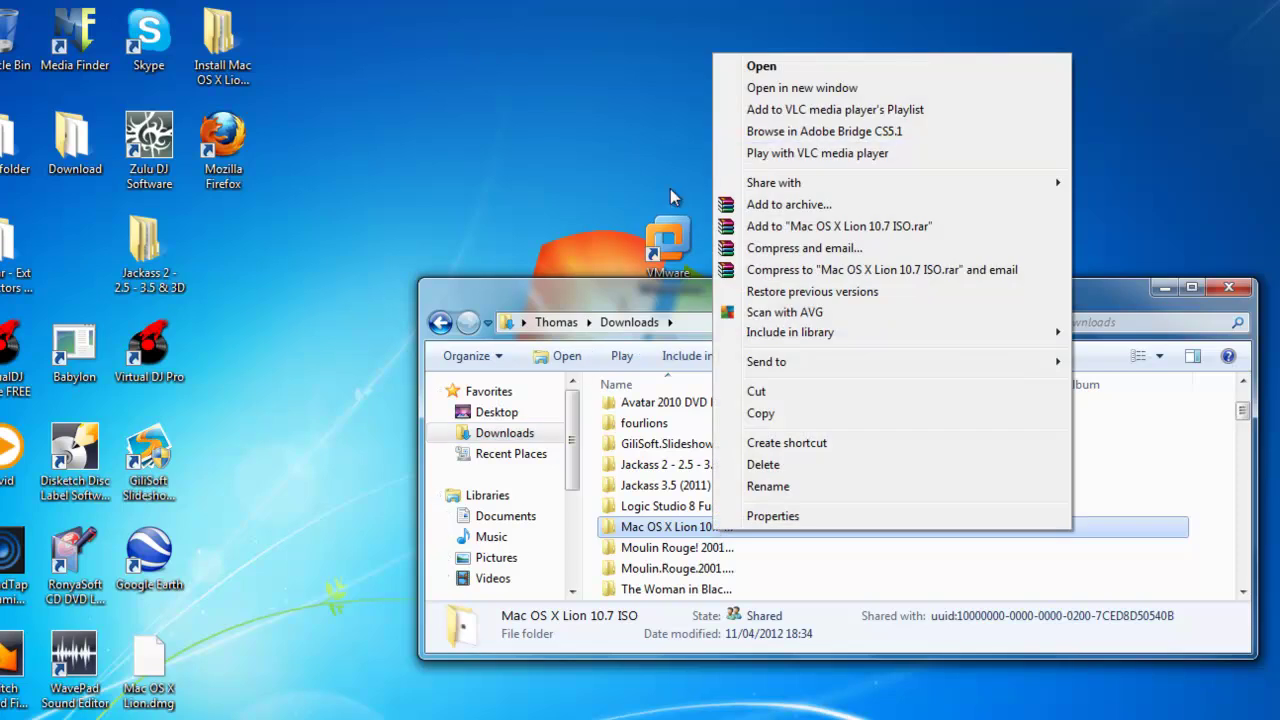
{"action": "key", "text": "Escape"}
{"action": "left_click", "coordinate": [1164, 288]}
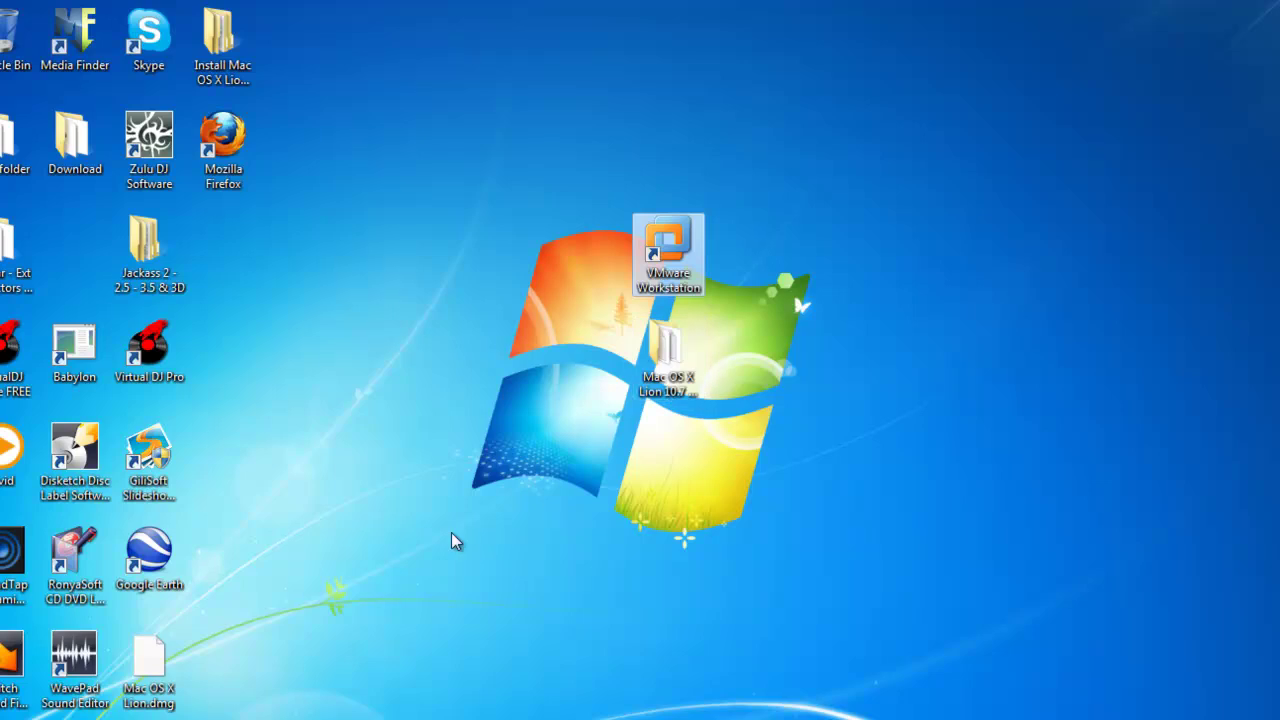
Restore µTorrent, check the Mac OS X Lion torrent, and minimize the window again.
{"action": "left_click", "coordinate": [462, 715]}
{"action": "left_click", "coordinate": [380, 250]}
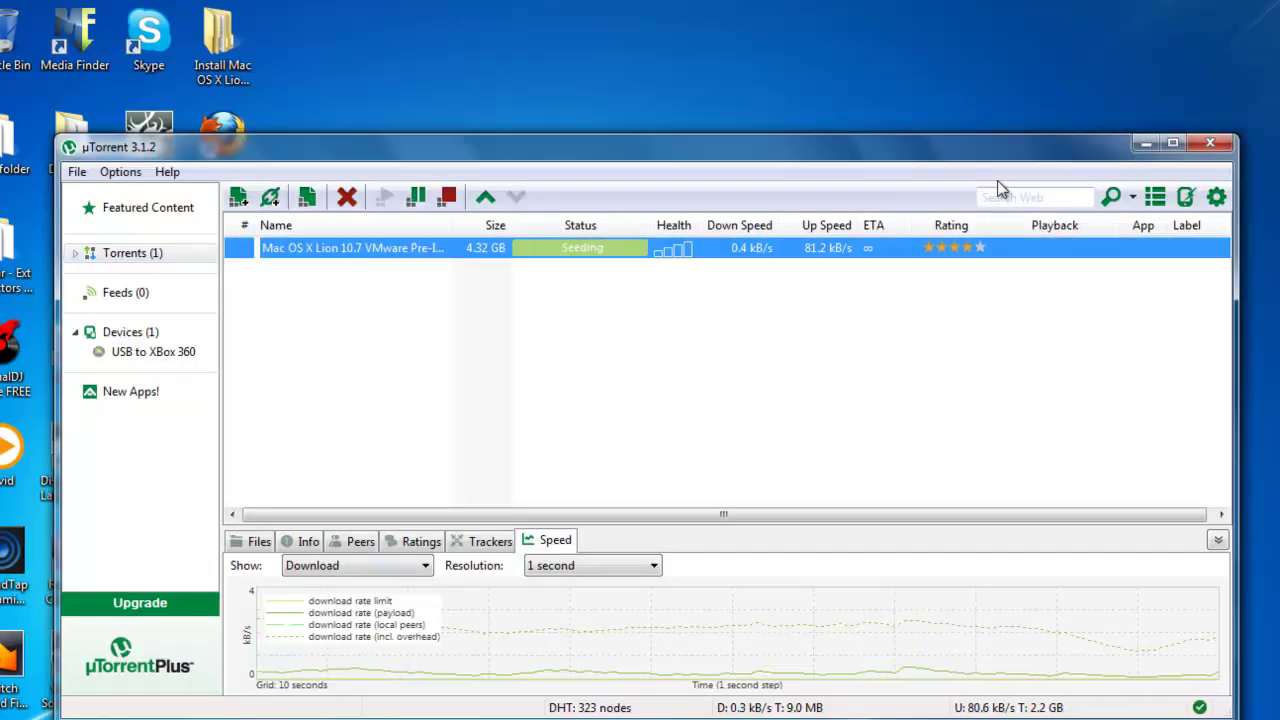
{"action": "left_click", "coordinate": [1148, 144]}
Open the Mac OS X Lion 10.7 desktop folder and select the VMware Workstation v7.1.3.324285 folder.
{"action": "double_click", "coordinate": [668, 360]}
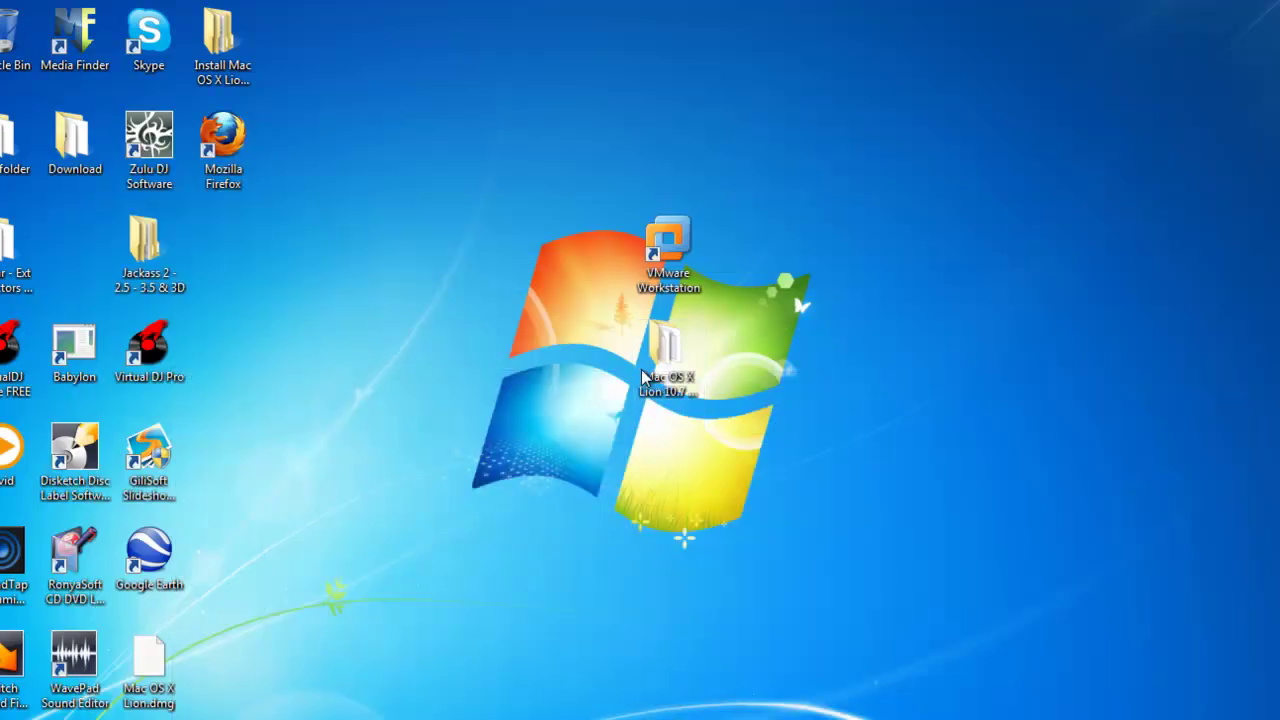
{"action": "left_click_drag", "start_coordinate": [778, 320], "coordinate": [761, 271]}
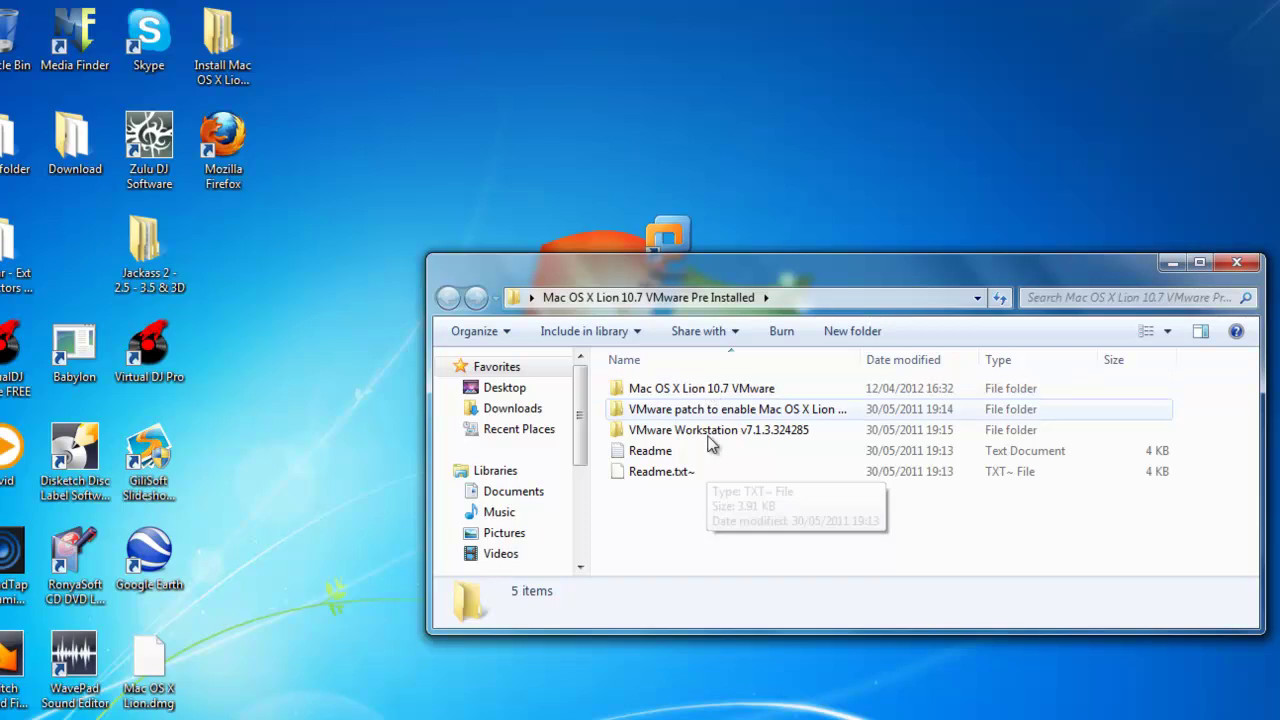
{"action": "left_click", "coordinate": [679, 476]}
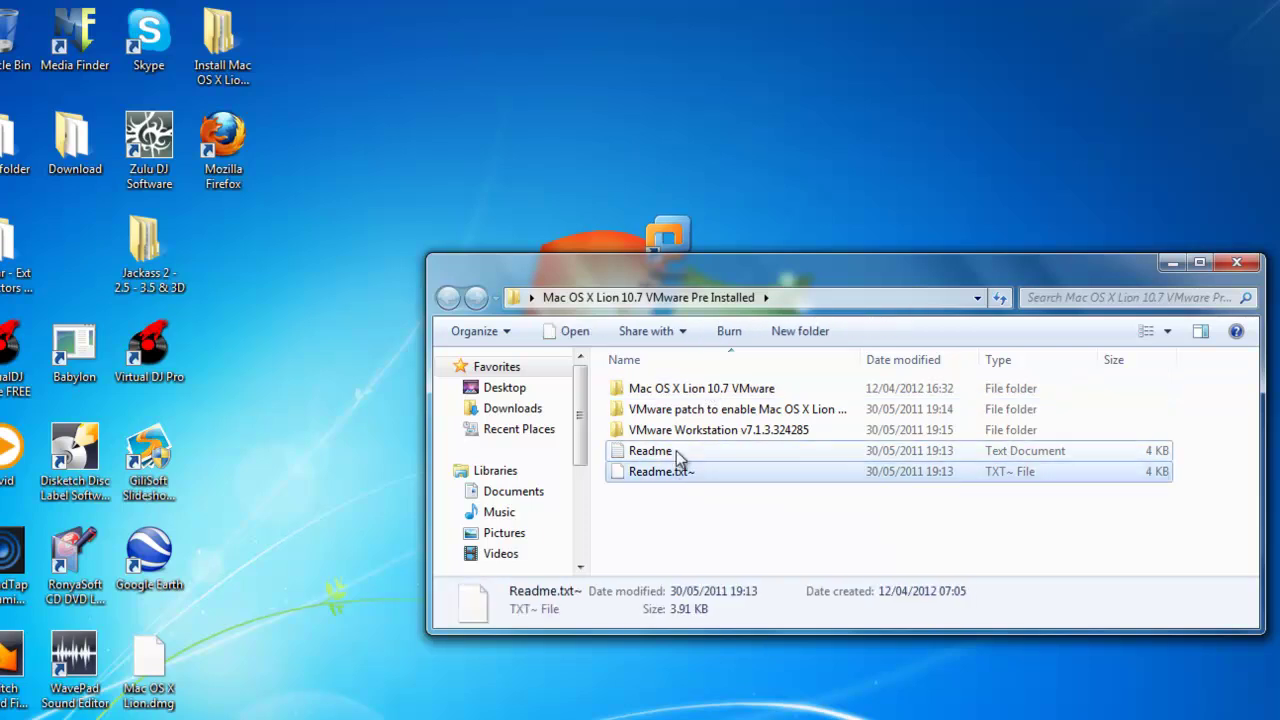
{"action": "mouse_move", "coordinate": [694, 484]}
{"action": "left_mouse_down"}
{"action": "mouse_move", "coordinate": [694, 445]}
{"action": "mouse_move", "coordinate": [697, 476]}
{"action": "left_mouse_up"}
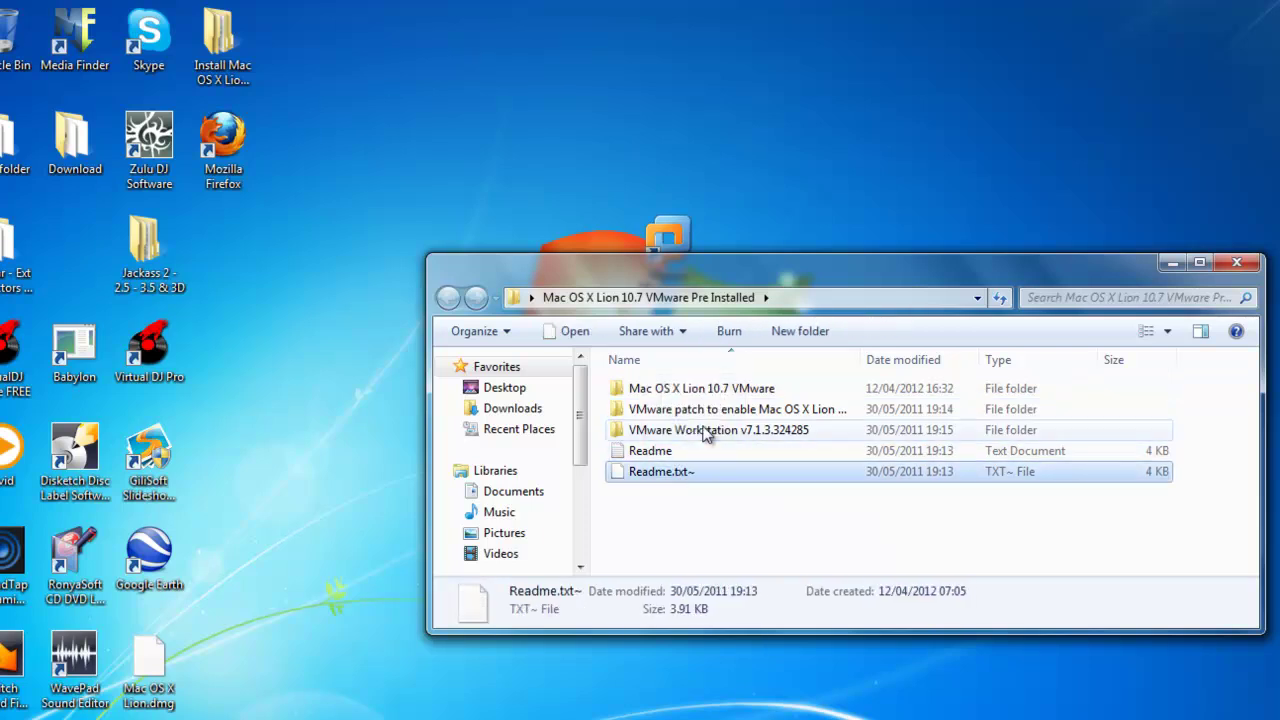
{"action": "left_click", "coordinate": [706, 433]}
Open the VMware Workstation v7.1.3.324285 folder and select the VMware-workstation-full-7.1.3-324285 installer.
{"action": "double_click", "coordinate": [706, 433]}
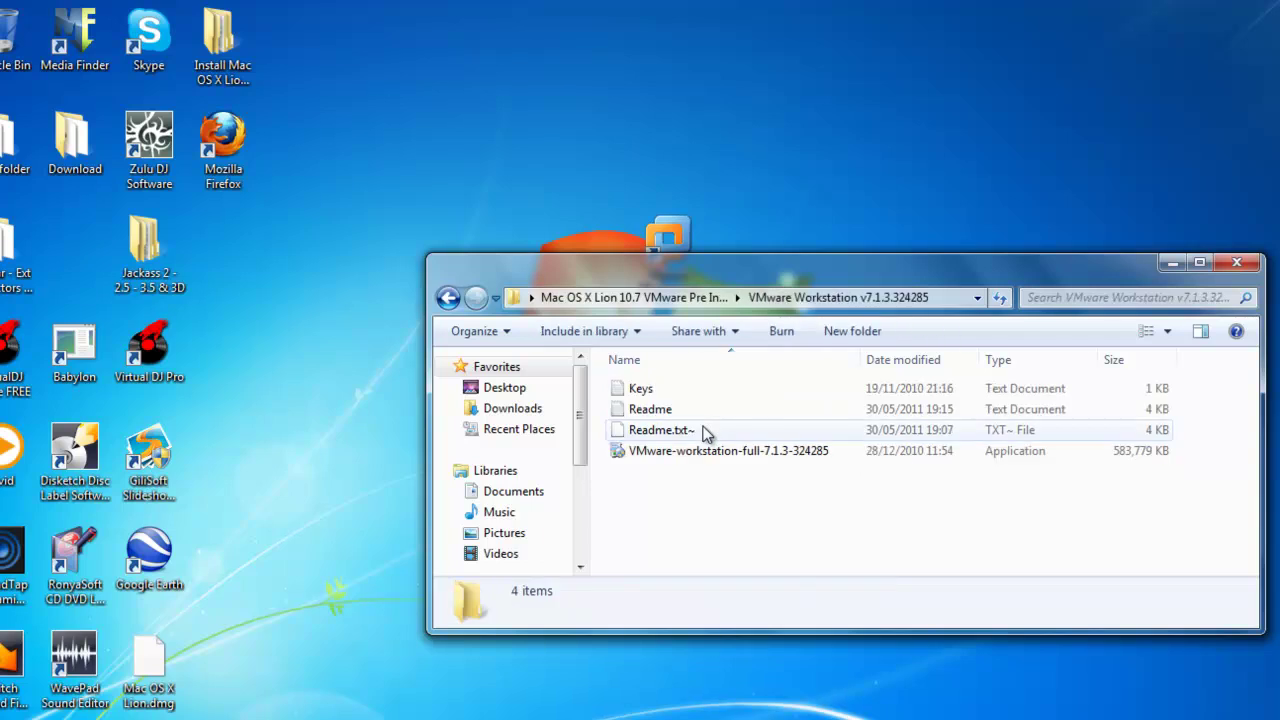
{"action": "left_click", "coordinate": [718, 461]}
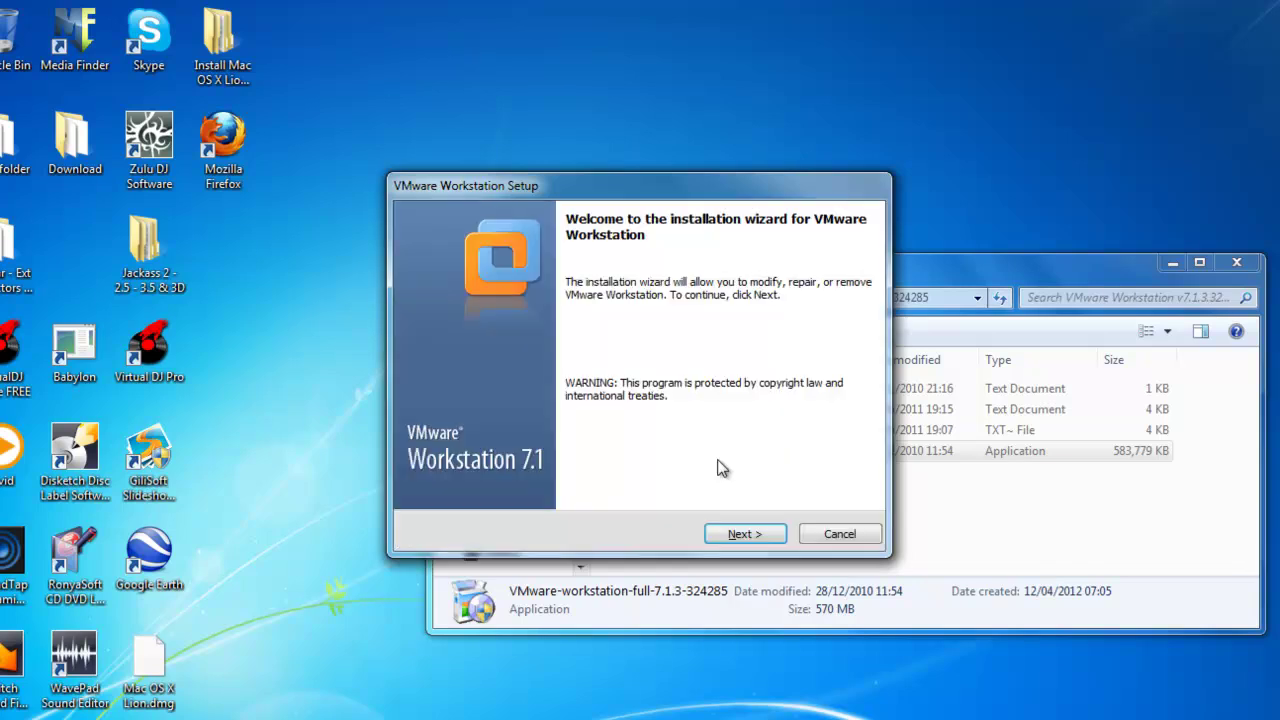
Advance past the setup welcome page and cancel Program Maintenance without modifying, repairing or removing anything.
{"action": "left_click", "coordinate": [741, 536]}
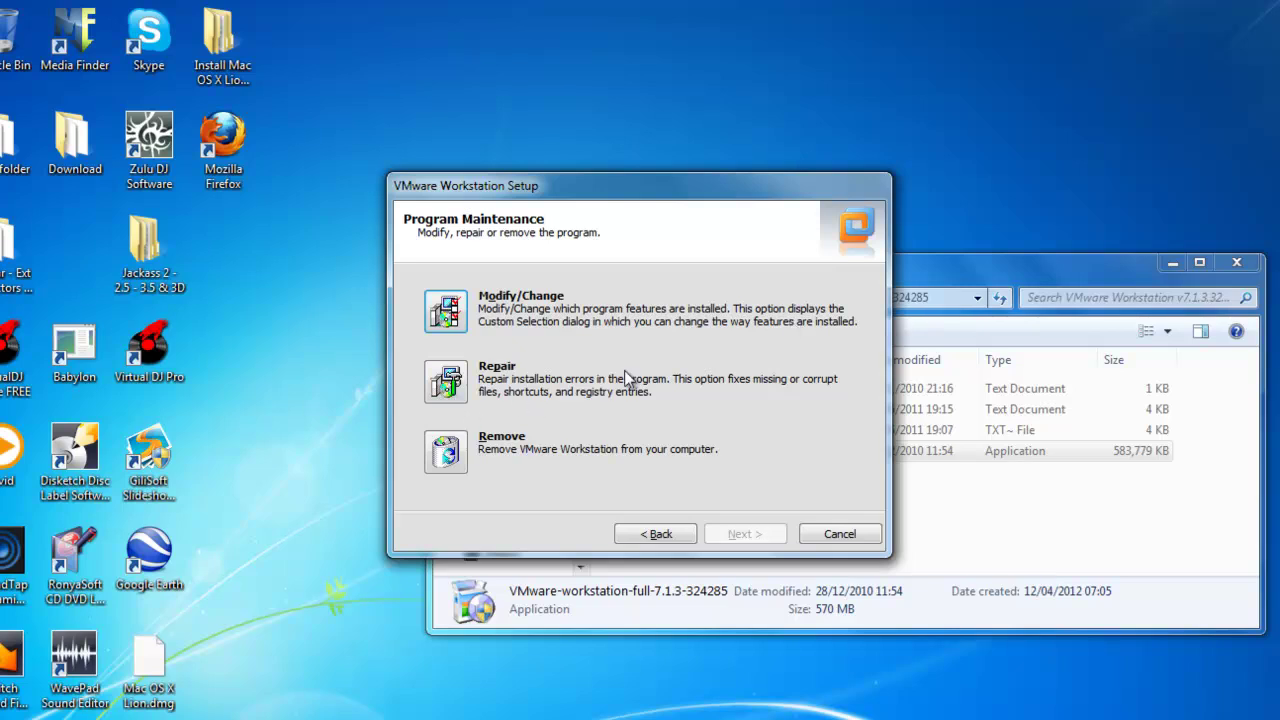
{"action": "left_click", "coordinate": [832, 528]}
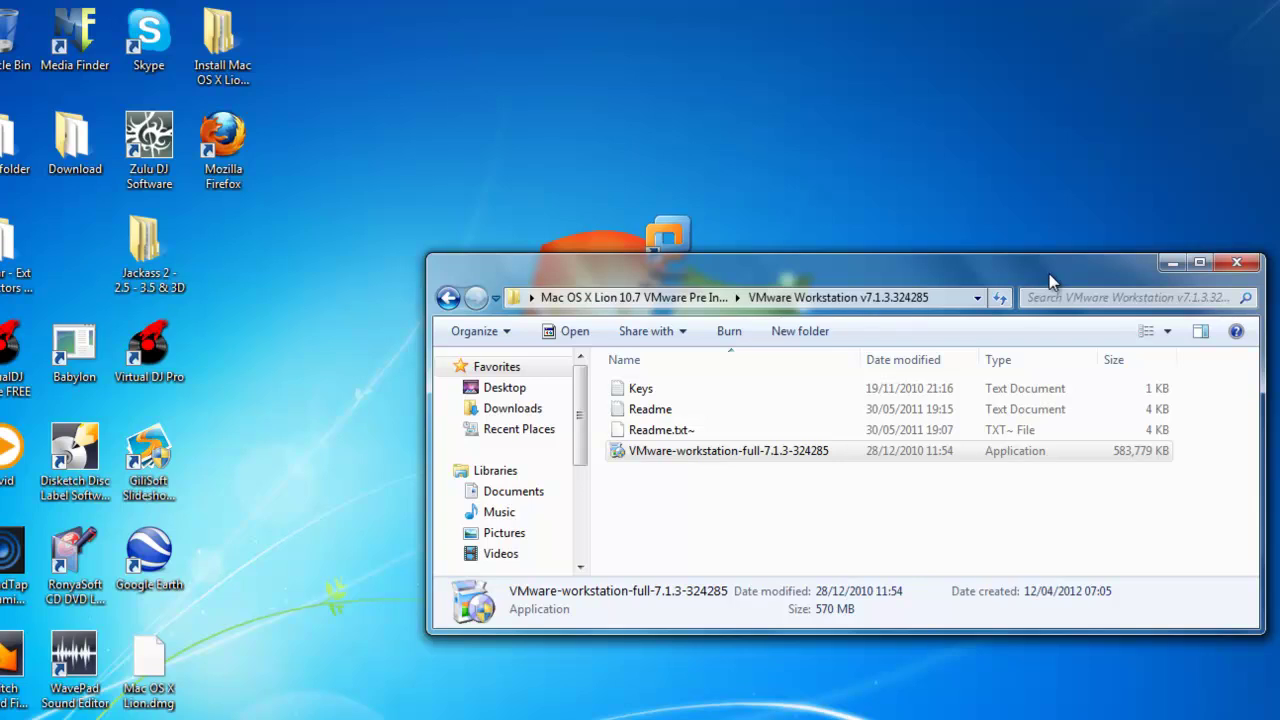
Launch VMware Workstation from the desktop shortcut and minimize it for now.
{"action": "left_click", "coordinate": [686, 245]}
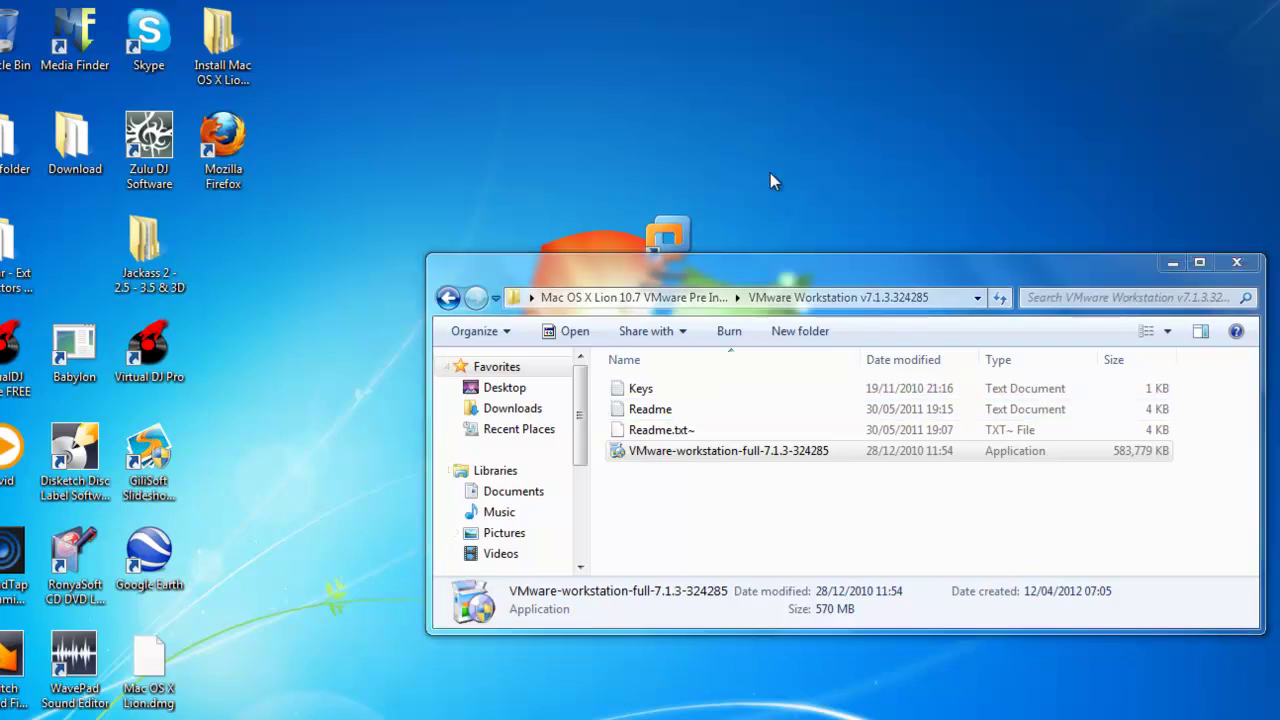
{"action": "left_click_drag", "start_coordinate": [1119, 269], "coordinate": [1023, 376]}
{"action": "double_click", "coordinate": [668, 250]}
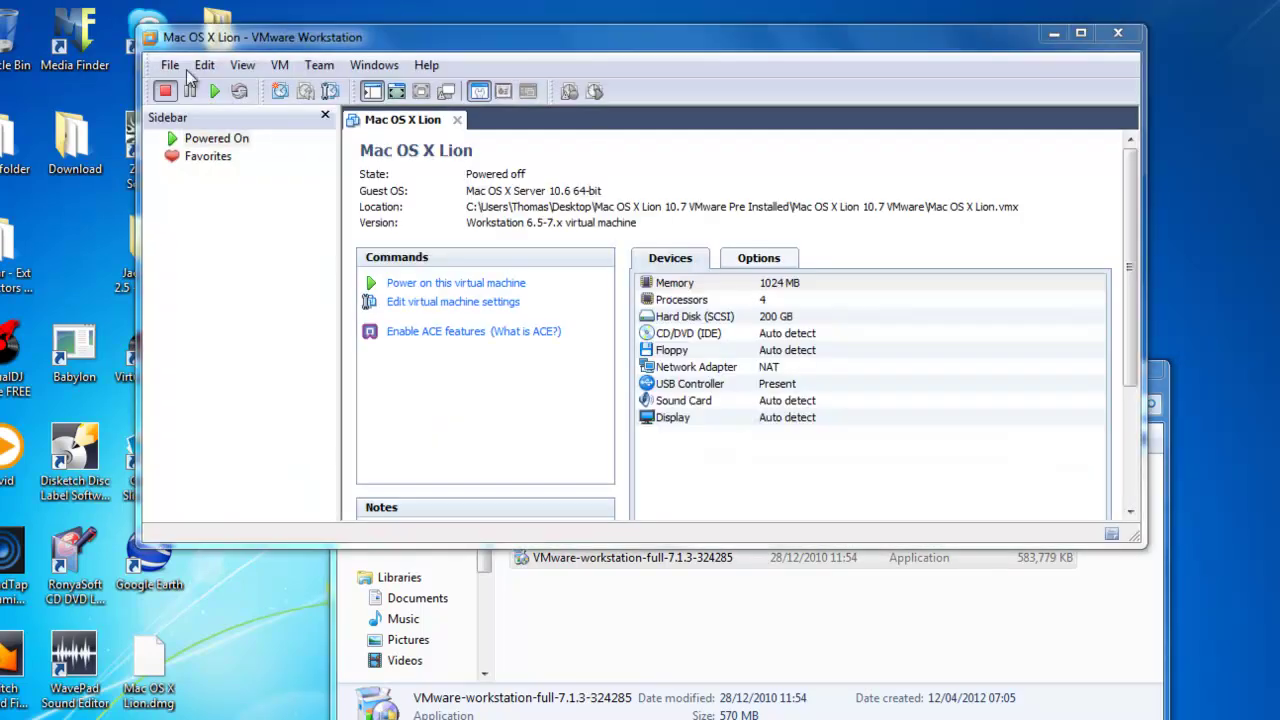
{"action": "left_click", "coordinate": [1052, 36]}
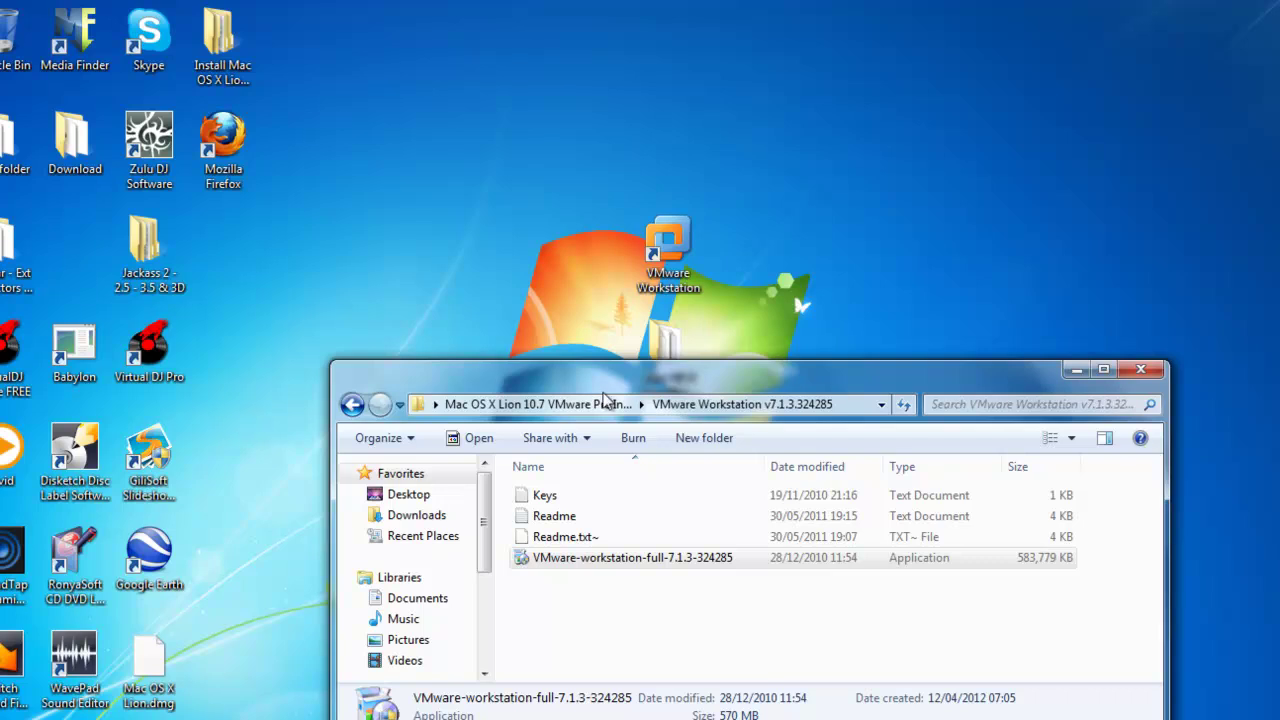
Go back in Explorer and open the 'VMware patch to enable Mac OS X Lion' folder.
{"action": "left_click", "coordinate": [353, 406]}
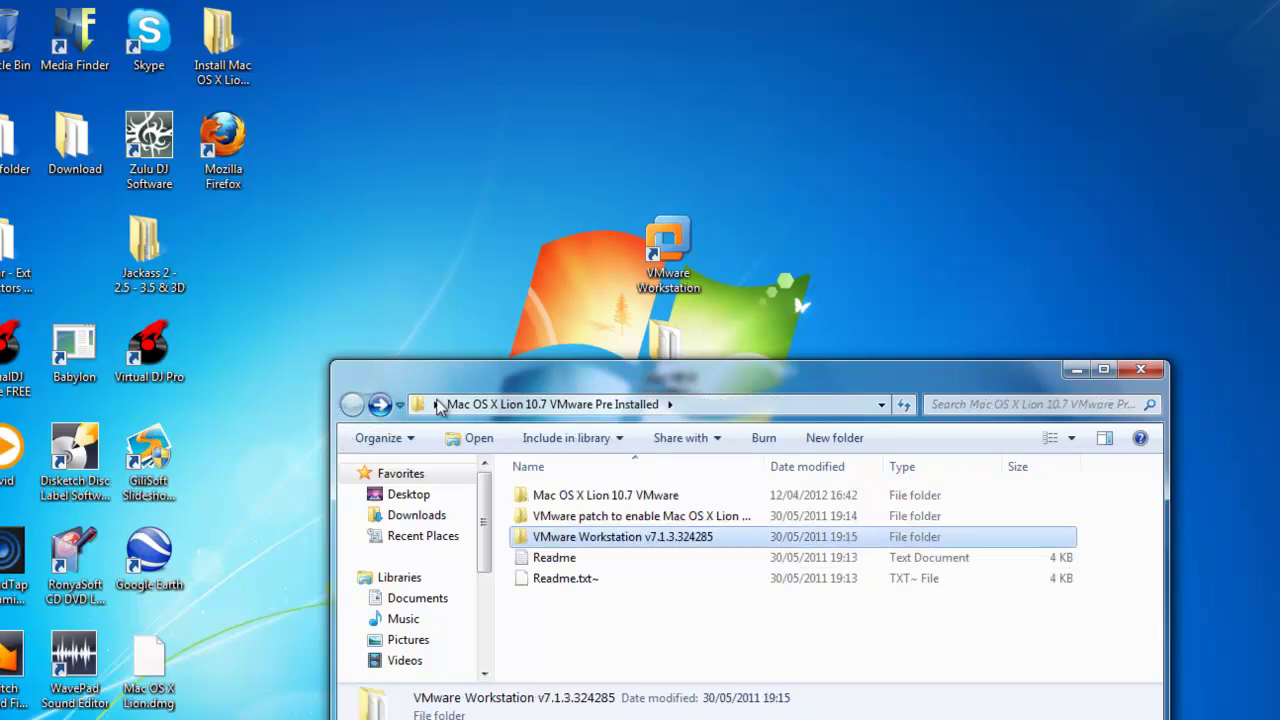
{"action": "left_click_drag", "start_coordinate": [584, 382], "coordinate": [574, 230]}
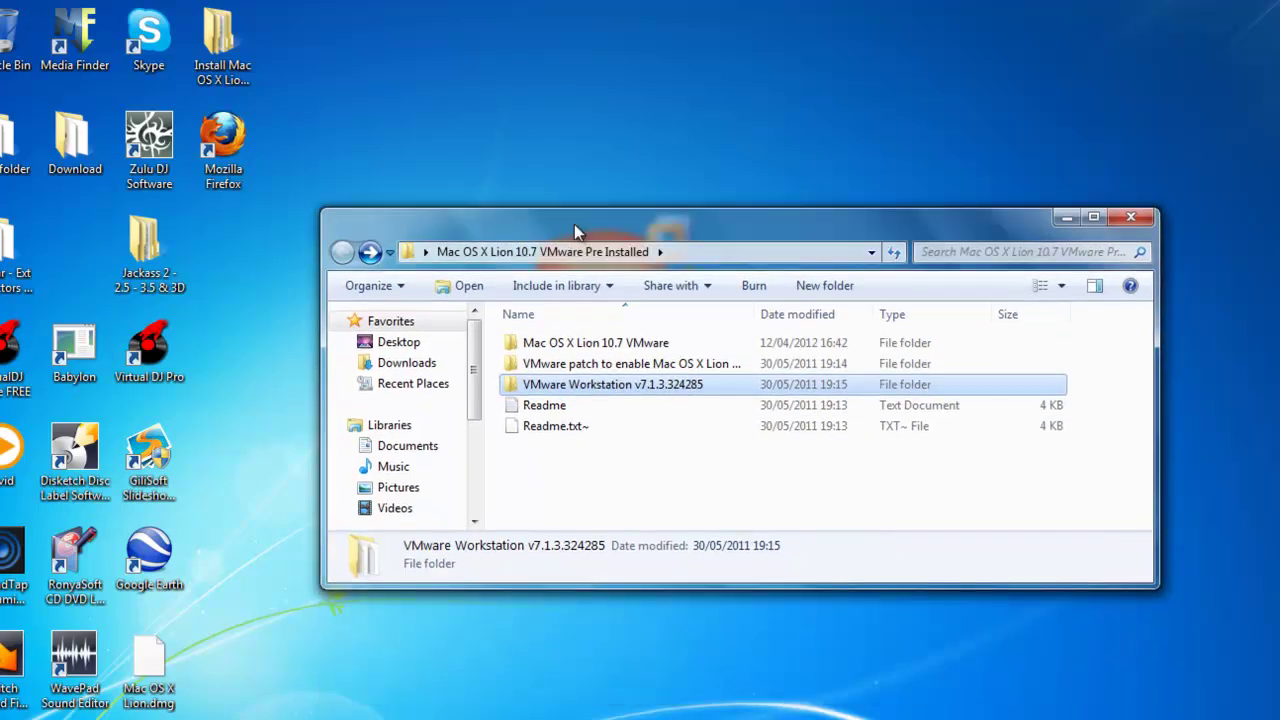
{"action": "double_click", "coordinate": [587, 366]}
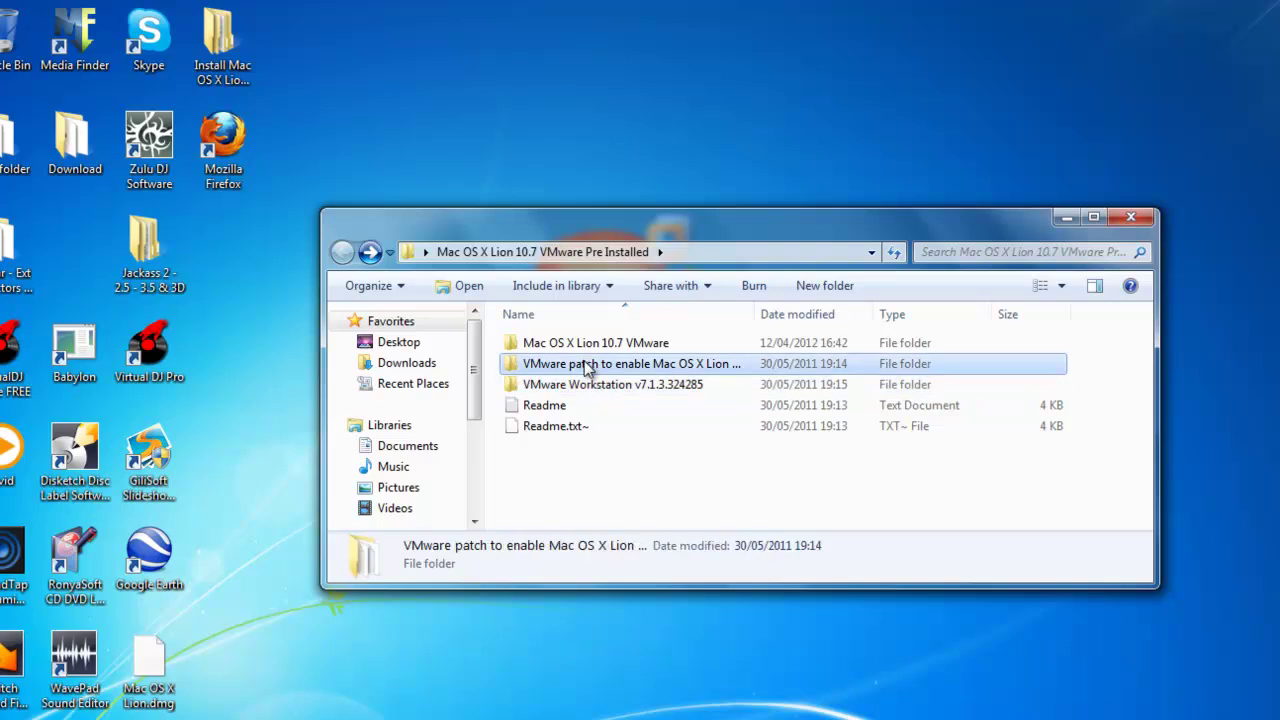
Run the 'windows' patch batch file as administrator, then return to the Pre Installed folder.
{"action": "left_click", "coordinate": [545, 490]}
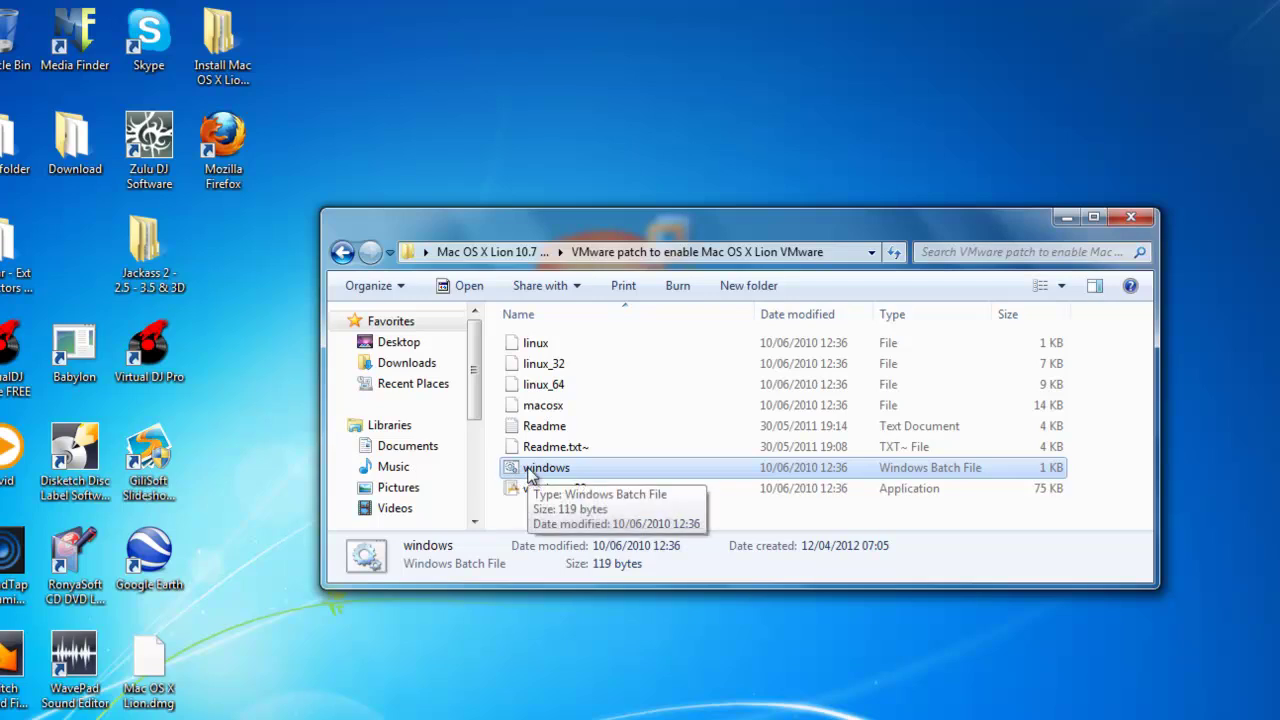
{"action": "right_click", "coordinate": [530, 477]}
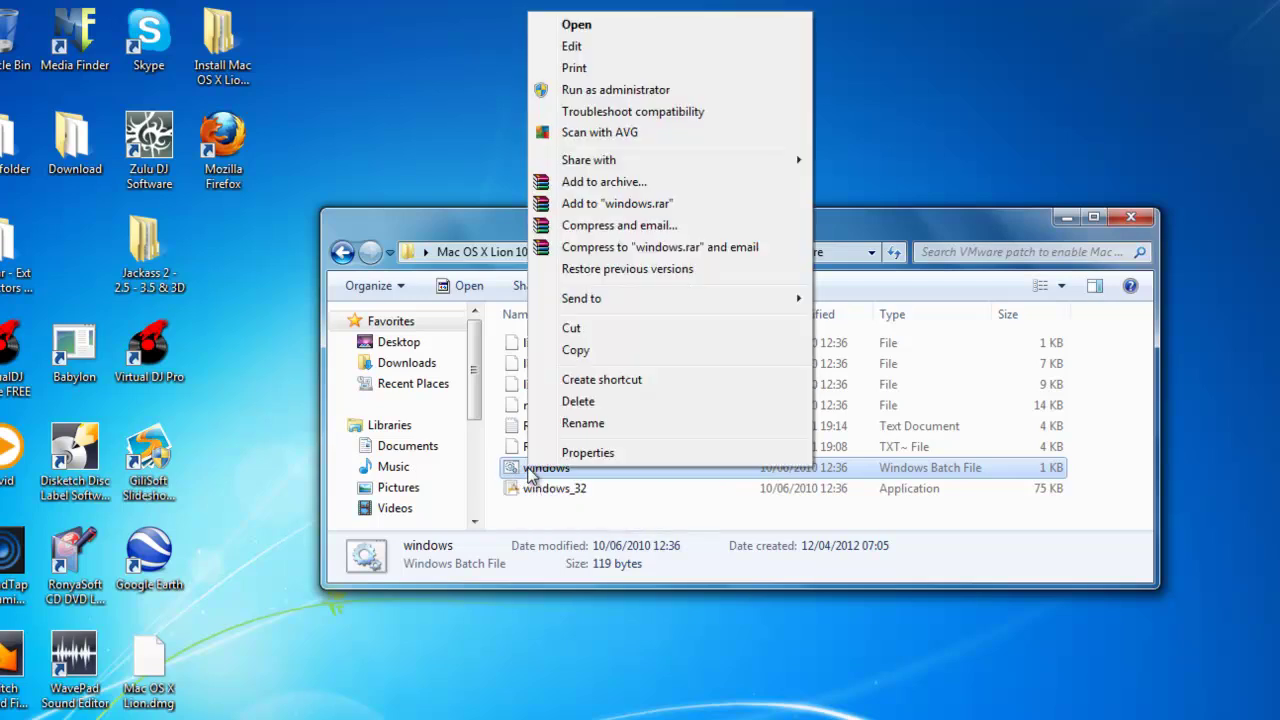
{"action": "left_click", "coordinate": [629, 95]}
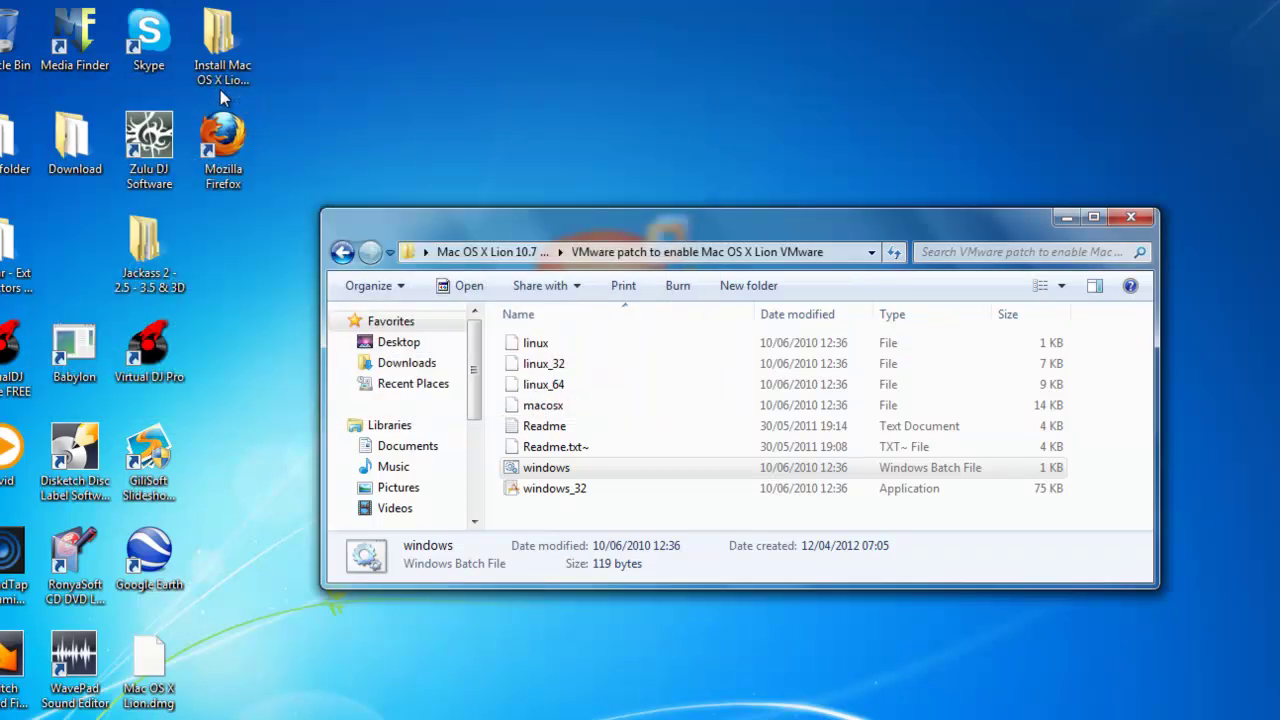
{"action": "left_click", "coordinate": [351, 248]}
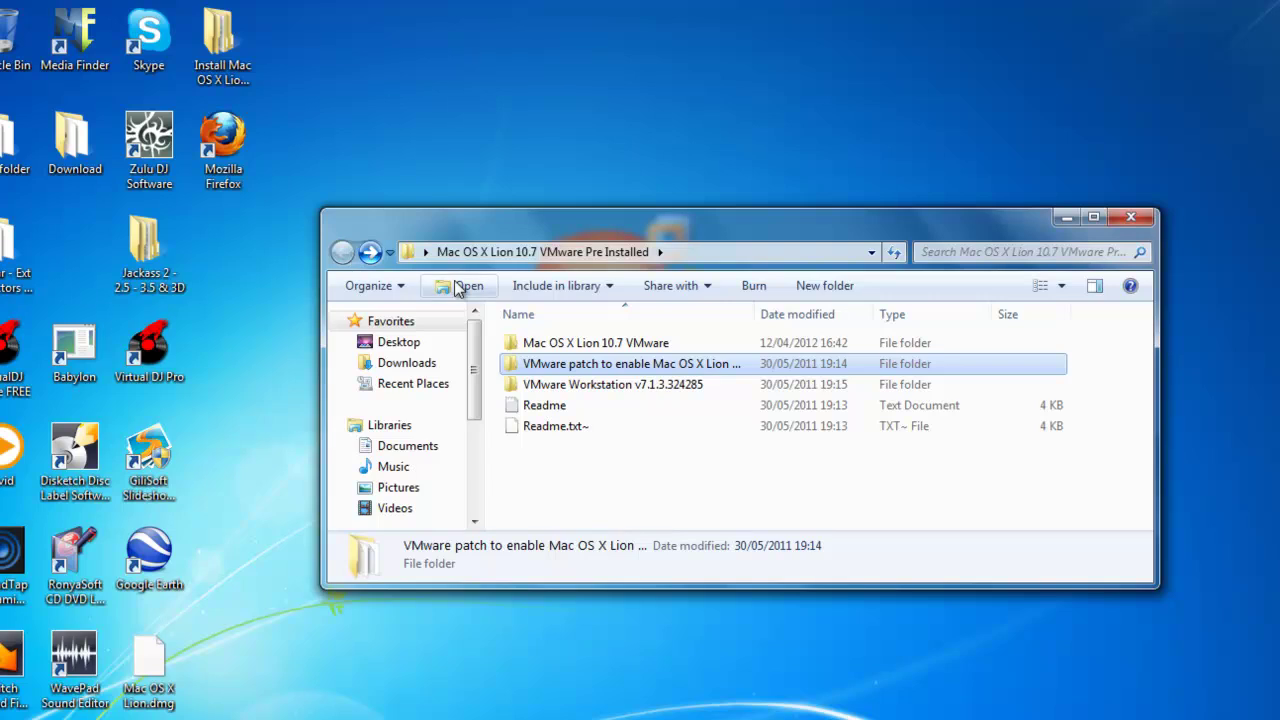
Hide Explorer, relaunch VMware Workstation and close the open Mac OS X Lion tab.
{"action": "left_click", "coordinate": [588, 343]}
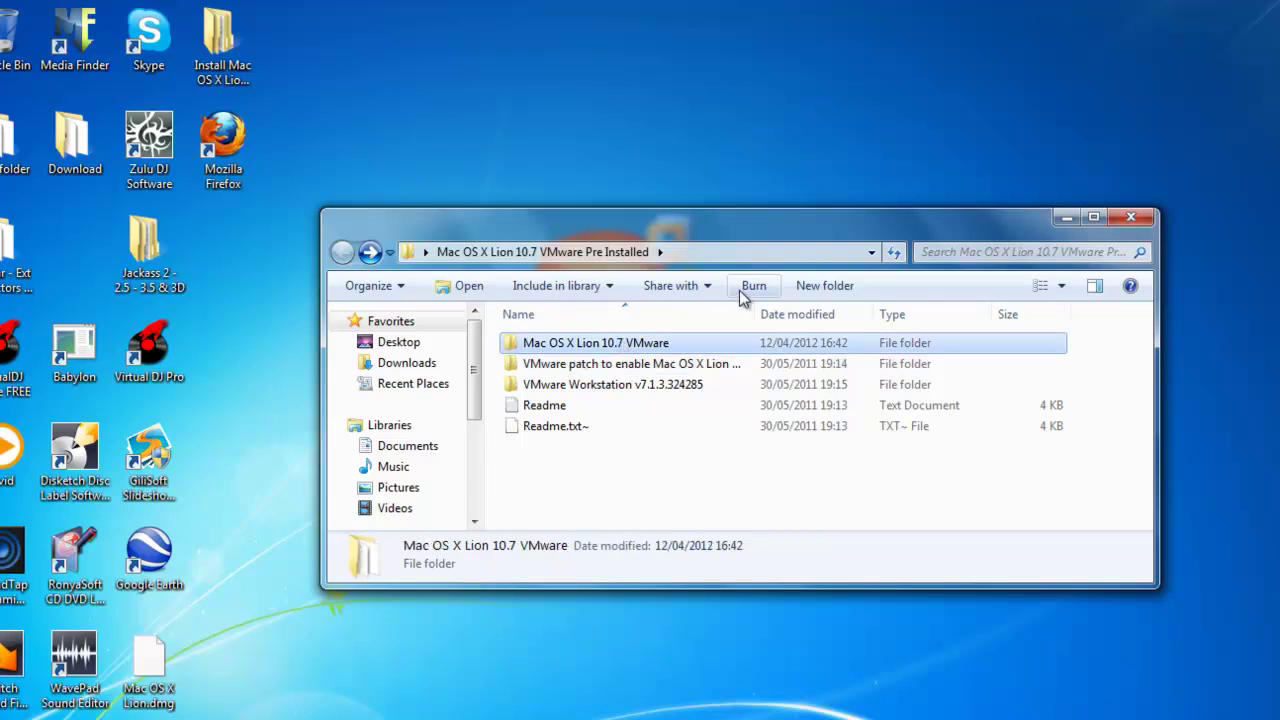
{"action": "left_click_drag", "start_coordinate": [703, 222], "coordinate": [717, 358]}
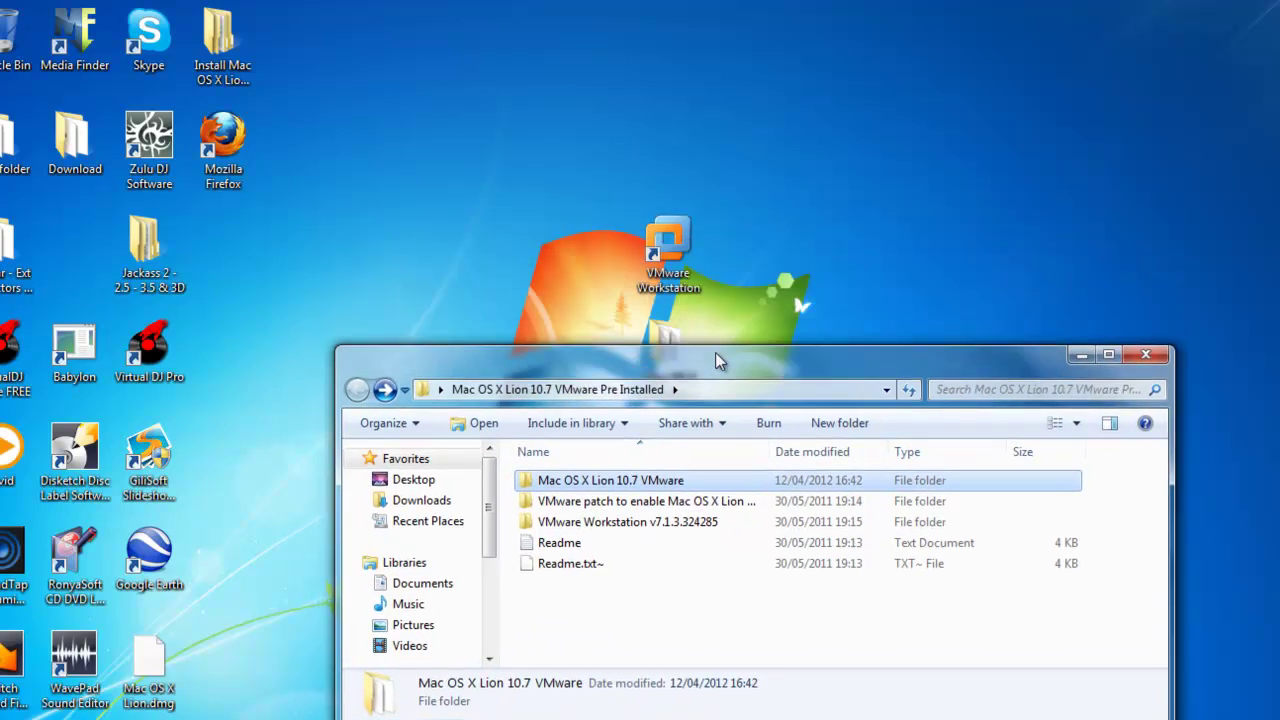
{"action": "left_click", "coordinate": [1080, 355]}
{"action": "double_click", "coordinate": [663, 254]}
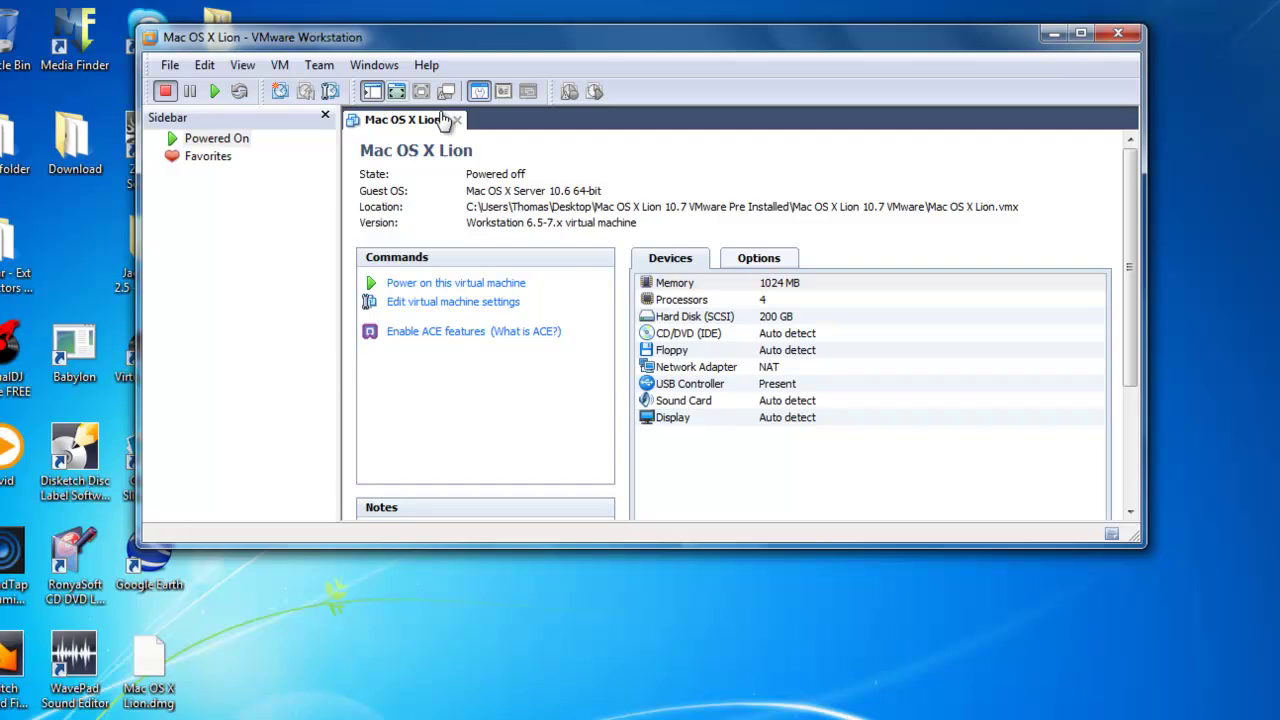
{"action": "left_click", "coordinate": [456, 120]}
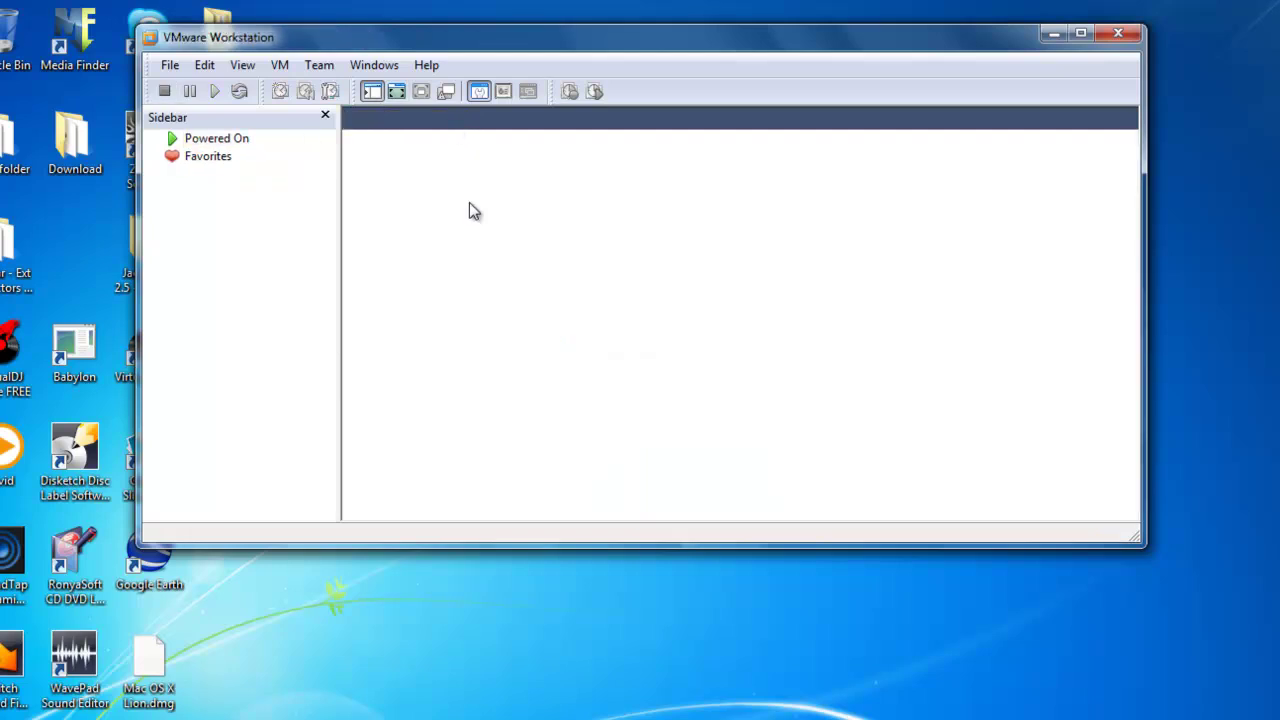
Open the Mac OS X Lion .vmx file from Desktop > Mac OS X Lion 10.7 VMware folder.
{"action": "left_click", "coordinate": [170, 66]}
{"action": "left_click", "coordinate": [212, 122]}
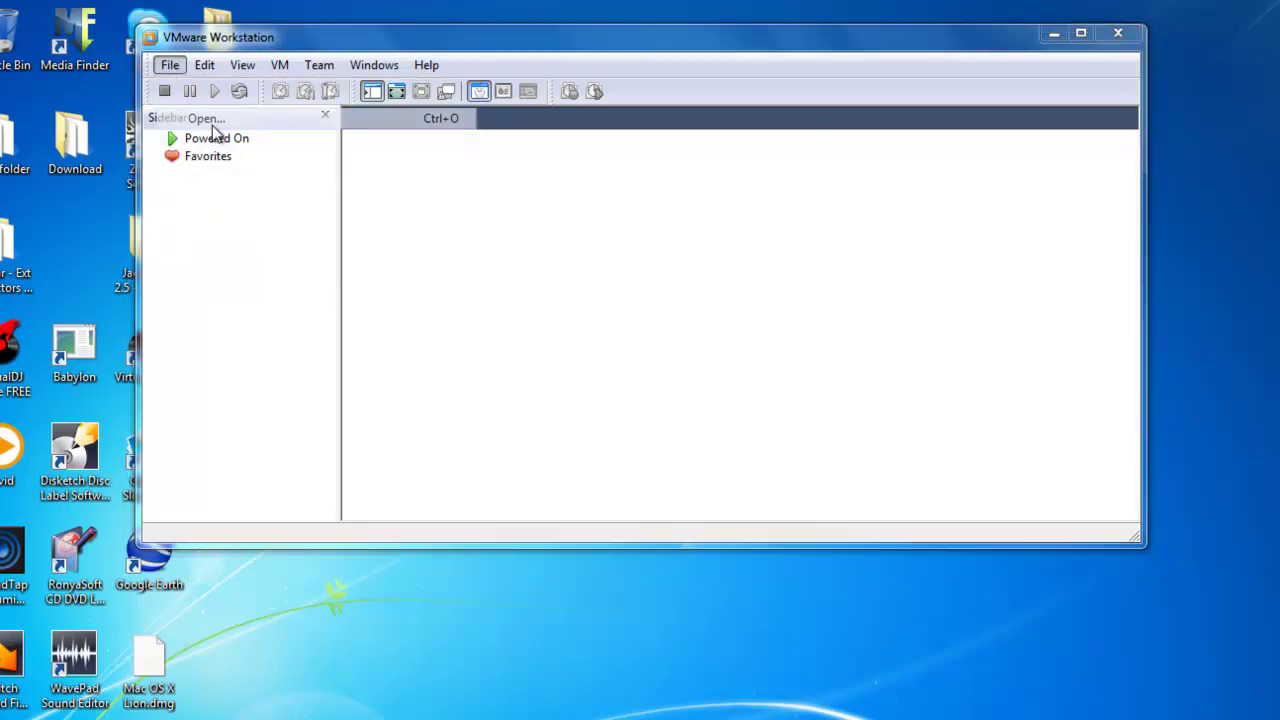
{"action": "left_click", "coordinate": [222, 189]}
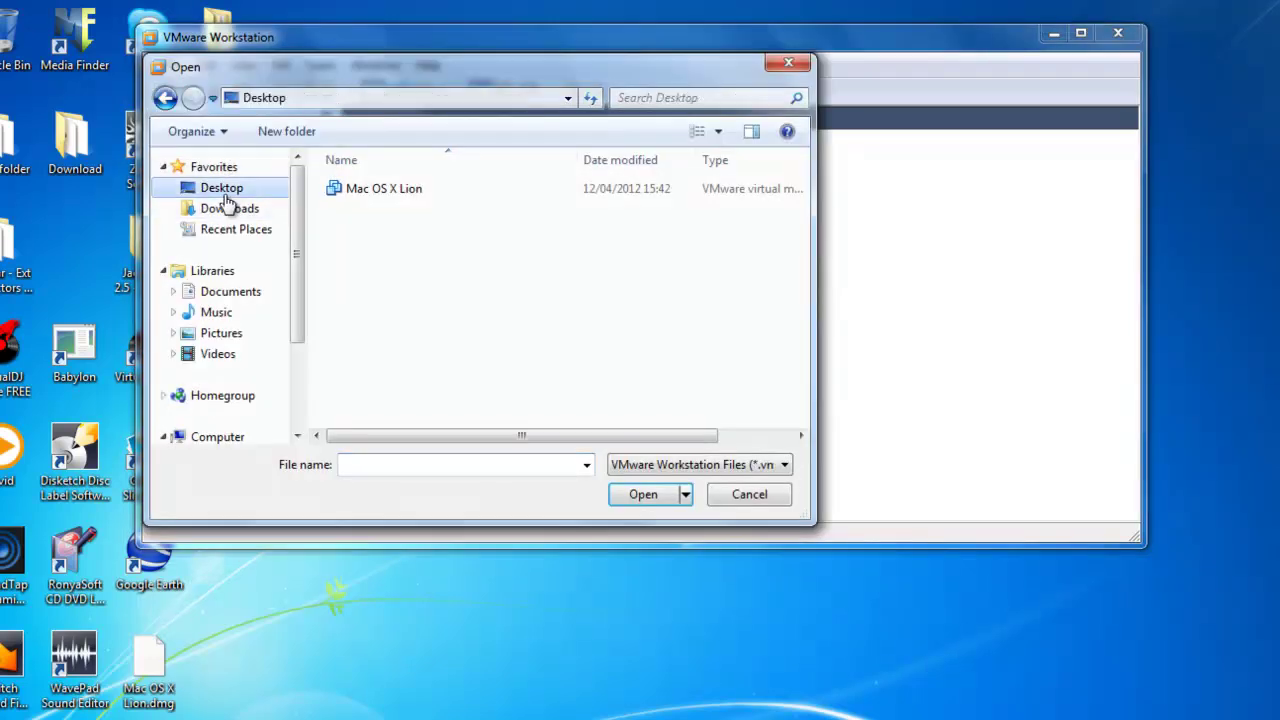
{"action": "double_click", "coordinate": [489, 411]}
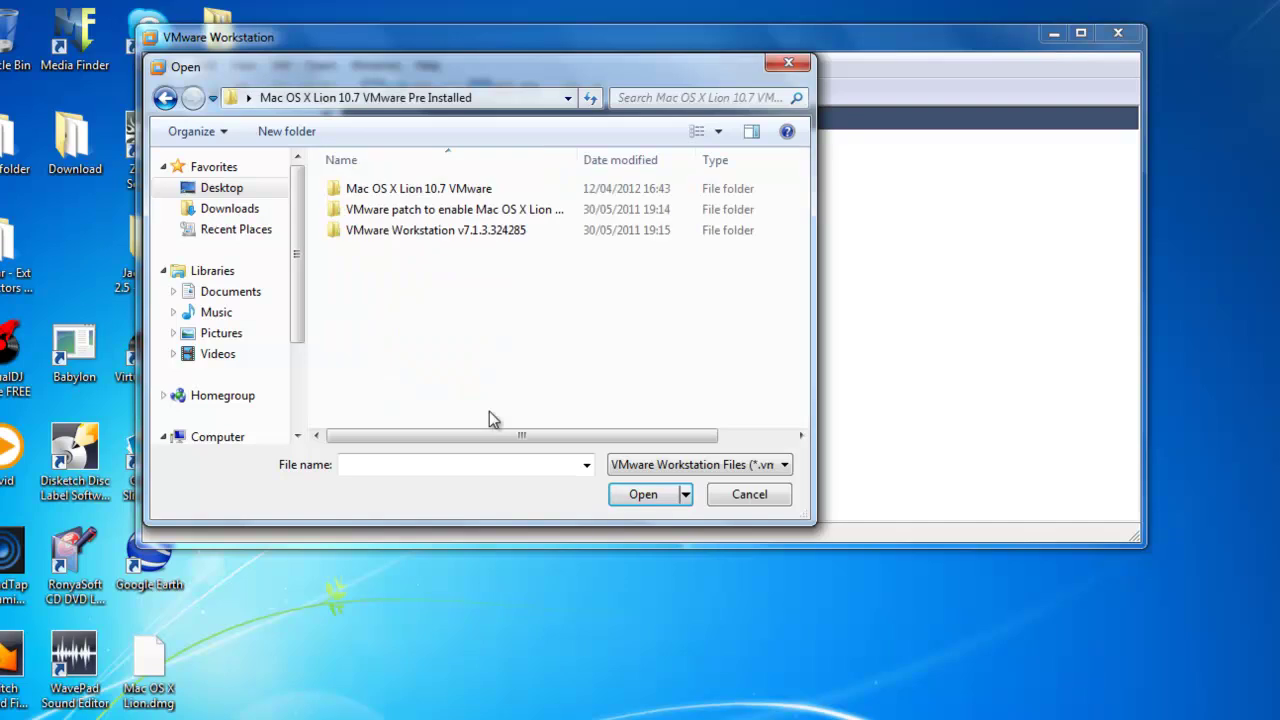
{"action": "double_click", "coordinate": [428, 190]}
{"action": "double_click", "coordinate": [424, 191]}
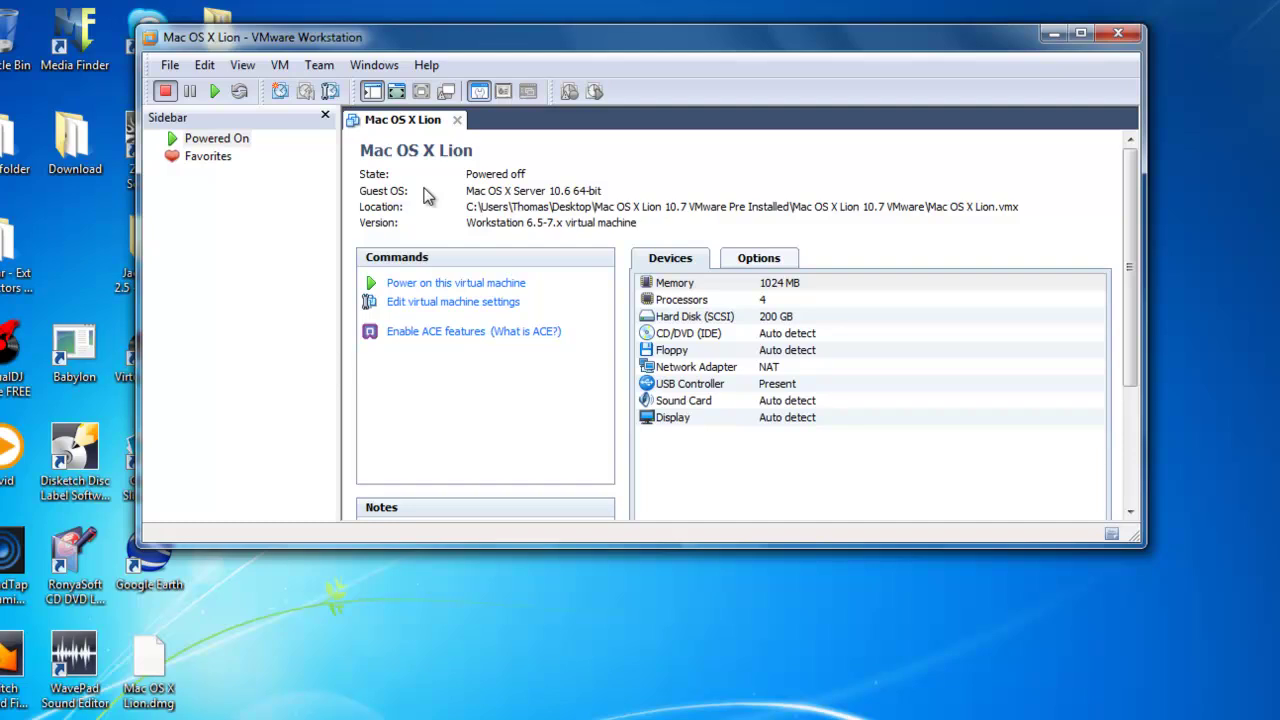
{"action": "left_click", "coordinate": [466, 305]}
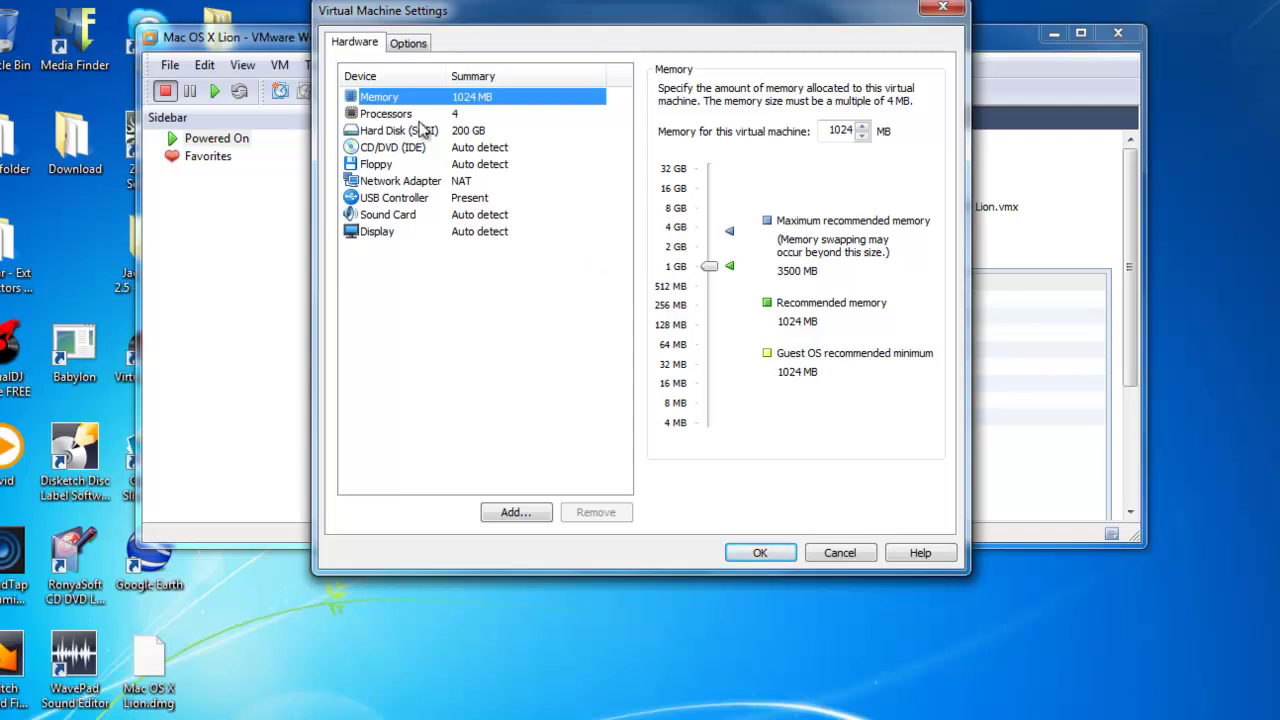
{"action": "left_click", "coordinate": [408, 43]}
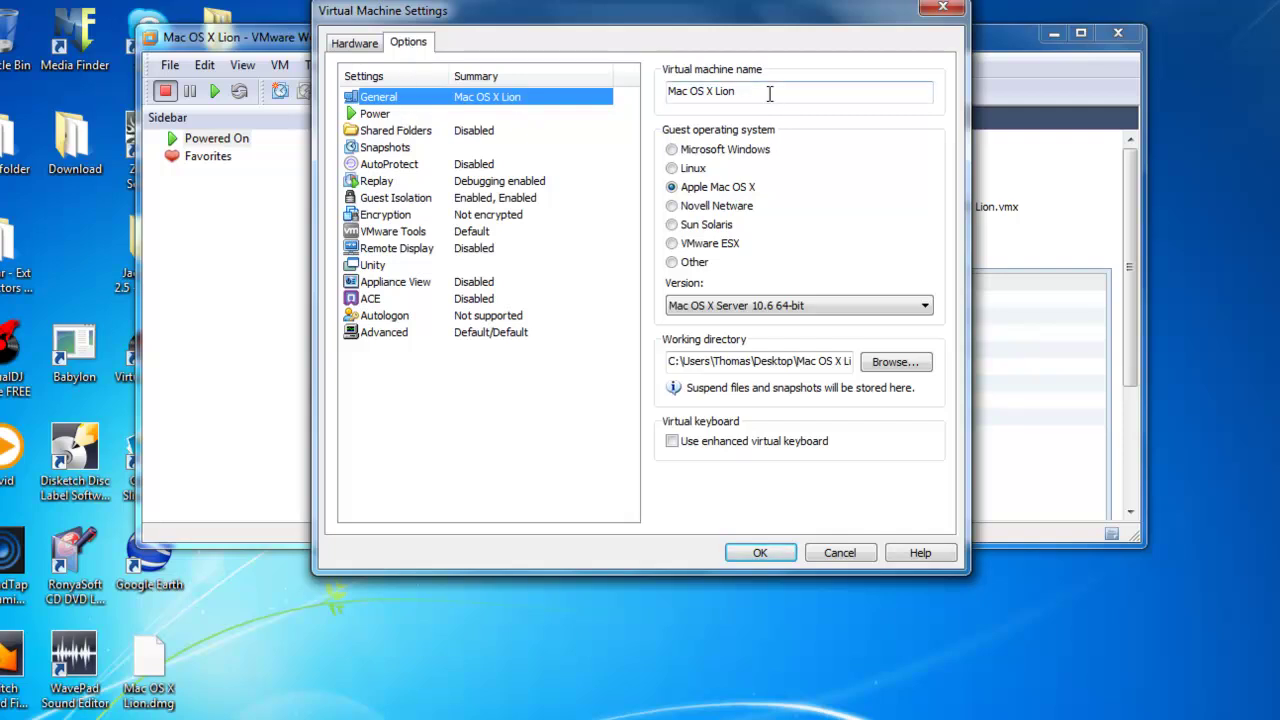
{"action": "left_click", "coordinate": [375, 114]}
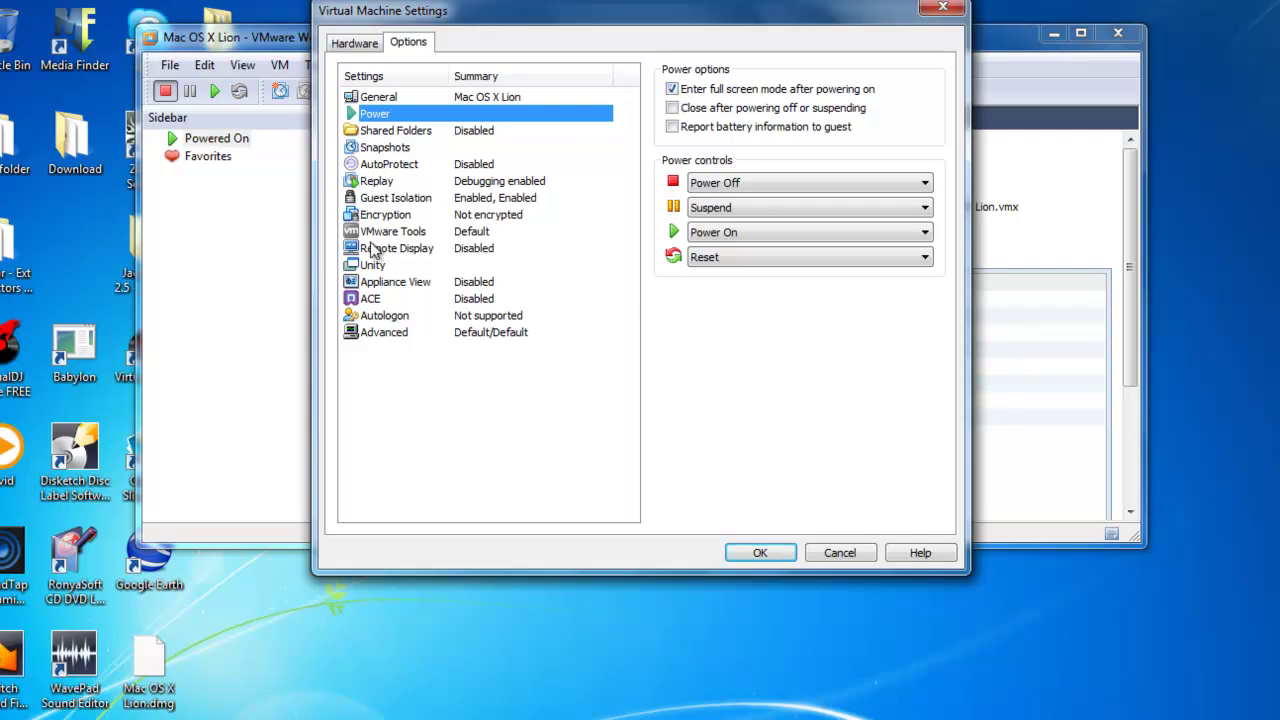
{"action": "left_click", "coordinate": [760, 553]}
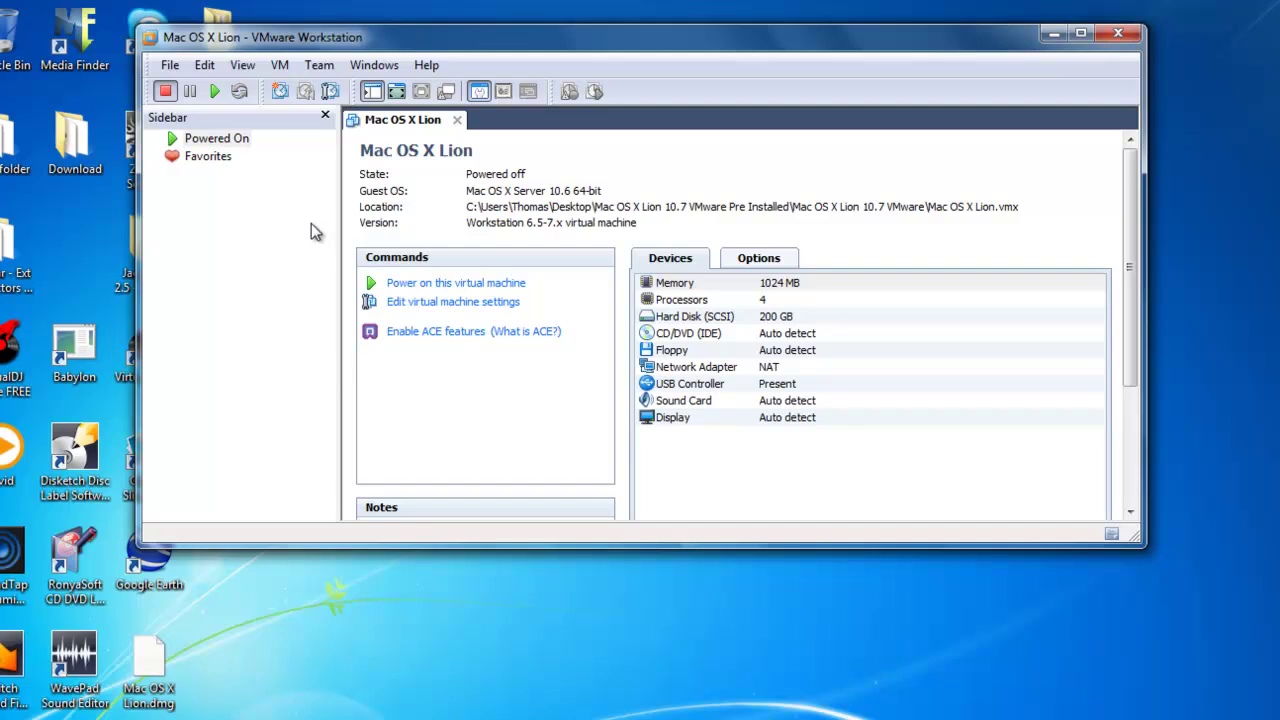
Power on the Mac OS X Lion virtual machine and switch it to full screen with Ctrl+Alt+Enter.
{"action": "left_click", "coordinate": [449, 286]}
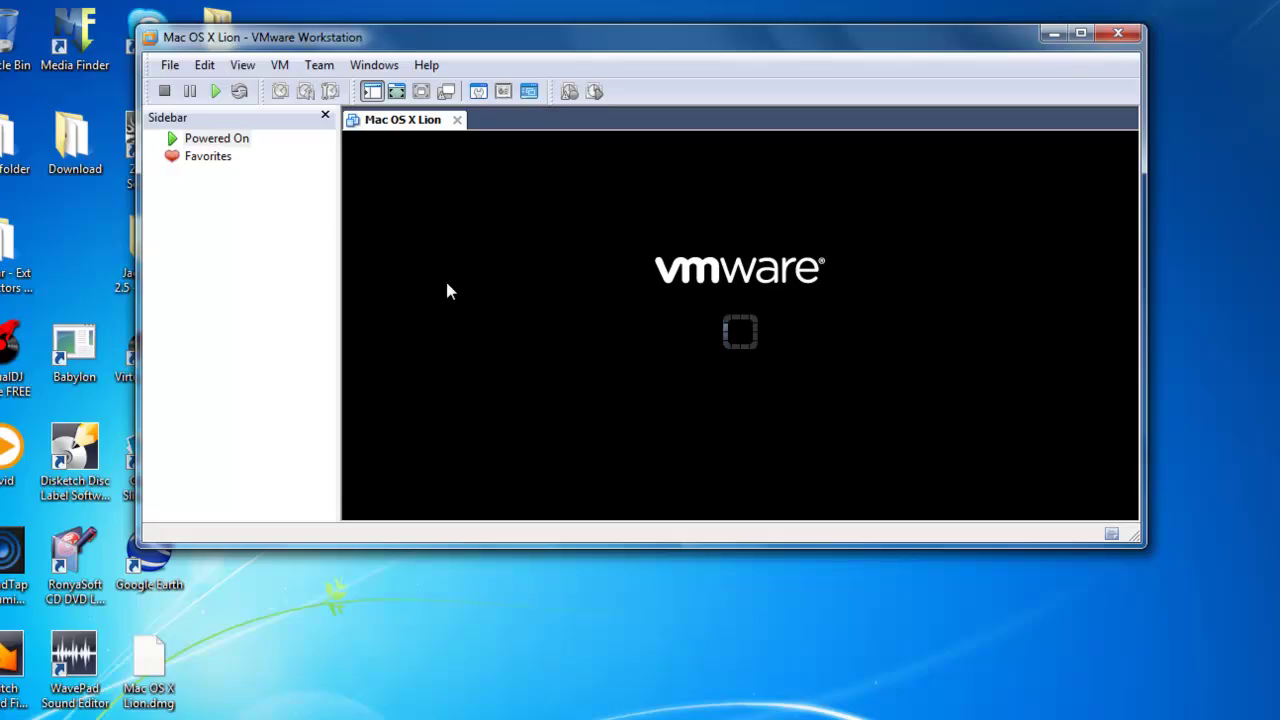
{"action": "key", "text": "ctrl+alt+Return"}
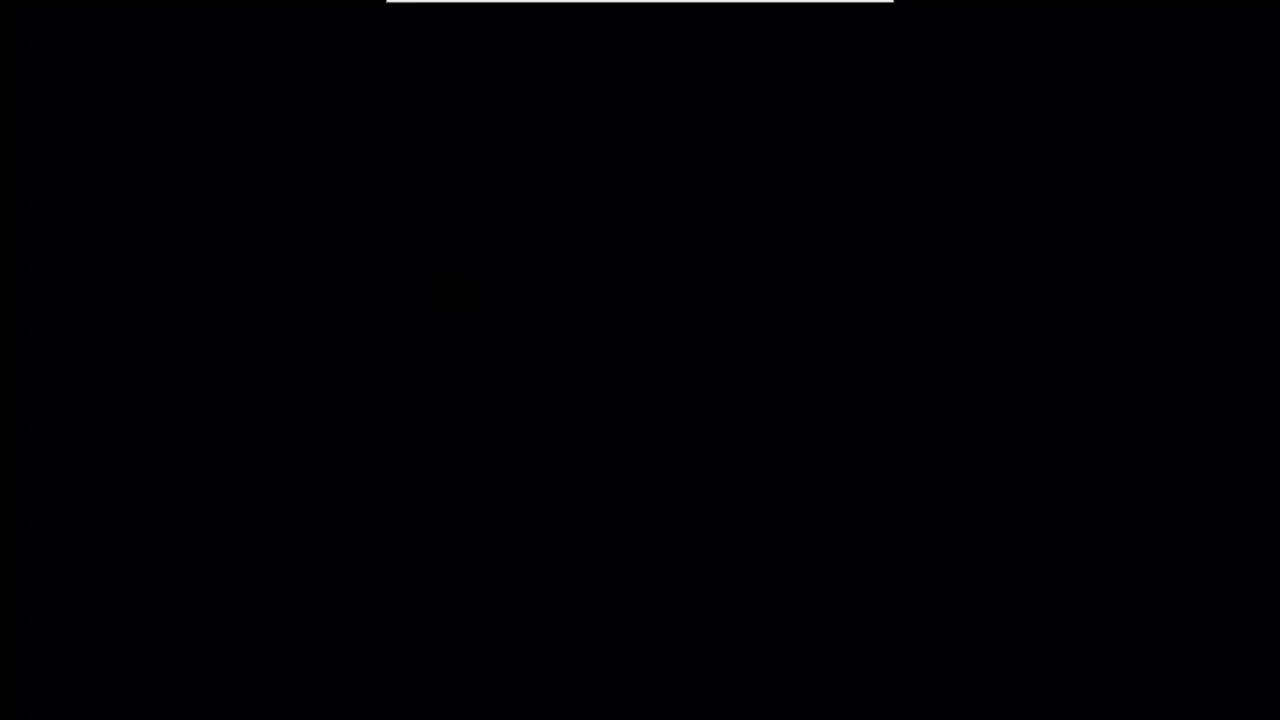